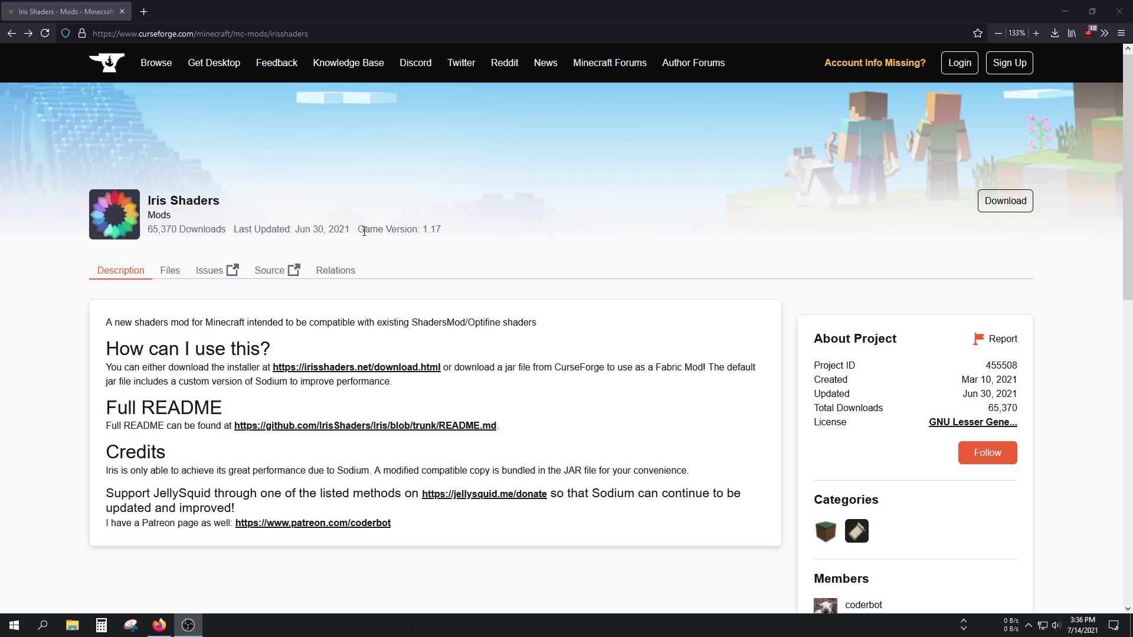
- Review the mod's name and supported game version on the Iris Shaders page
{"action": "left_click_drag", "start_coordinate": [153, 198], "coordinate": [231, 203]}
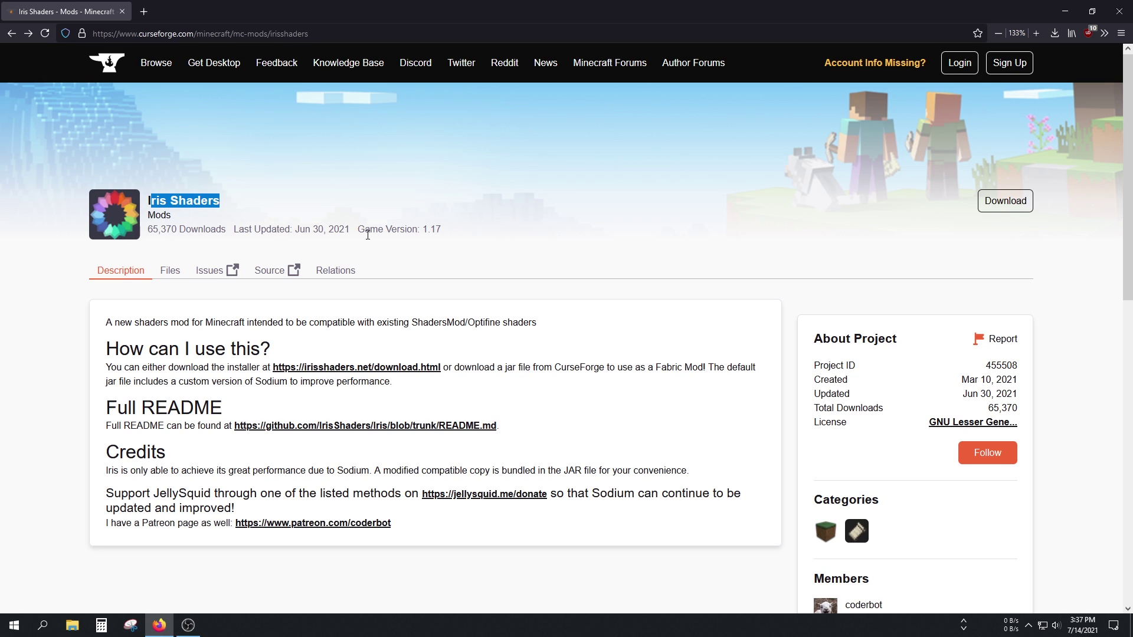
{"action": "left_click", "coordinate": [432, 231]}
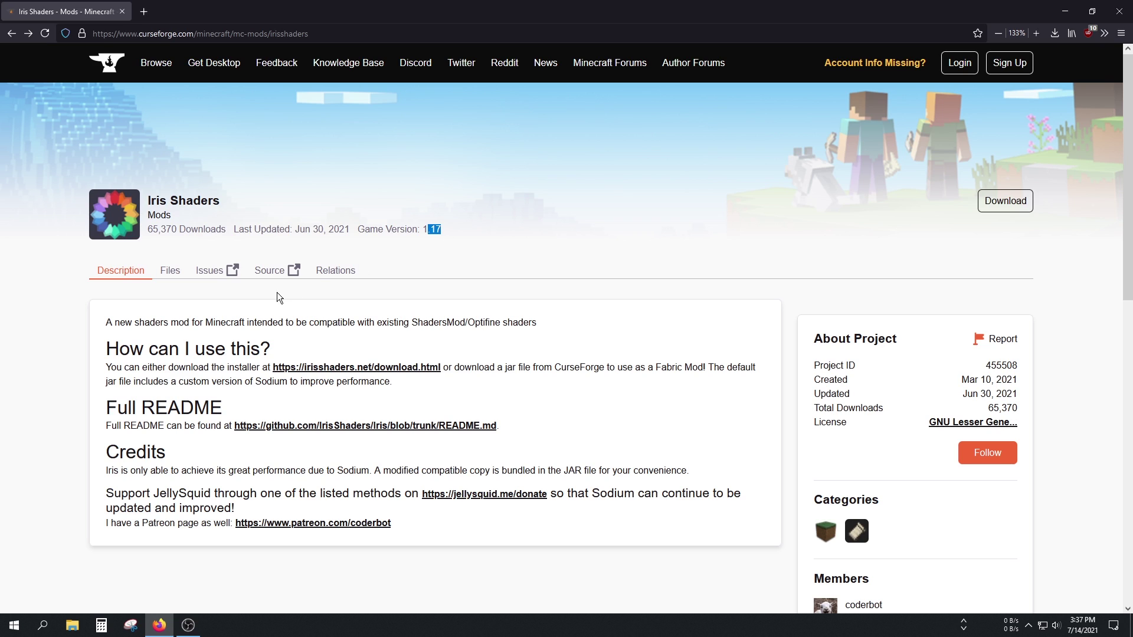
{"action": "double_click", "coordinate": [153, 201]}
{"action": "left_click", "coordinate": [206, 227]}
- Open the full GitHub README linked in the Iris Shaders description
{"action": "left_click", "coordinate": [170, 272]}
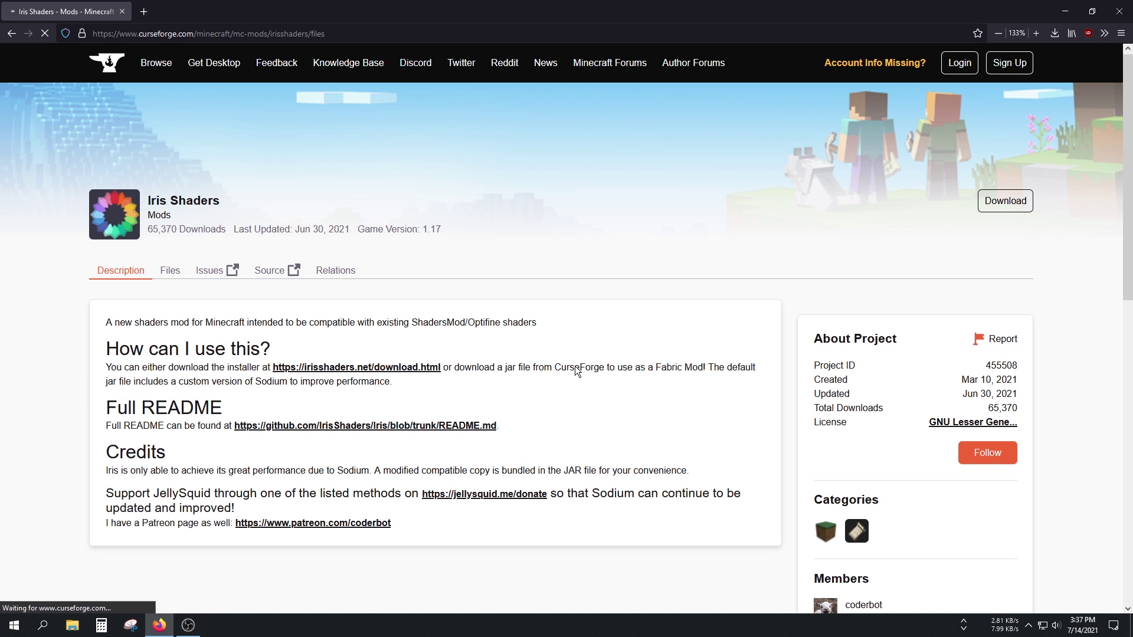
{"action": "left_click", "coordinate": [118, 271]}
{"action": "left_click_drag", "start_coordinate": [101, 414], "coordinate": [543, 430]}
{"action": "double_click", "coordinate": [177, 406]}
{"action": "left_click", "coordinate": [266, 427]}
- Read the Iris README's sections on goals, Forge support and the current state of development
{"action": "scroll", "coordinate": [585, 373], "scroll_direction": "down", "scroll_amount": 3}
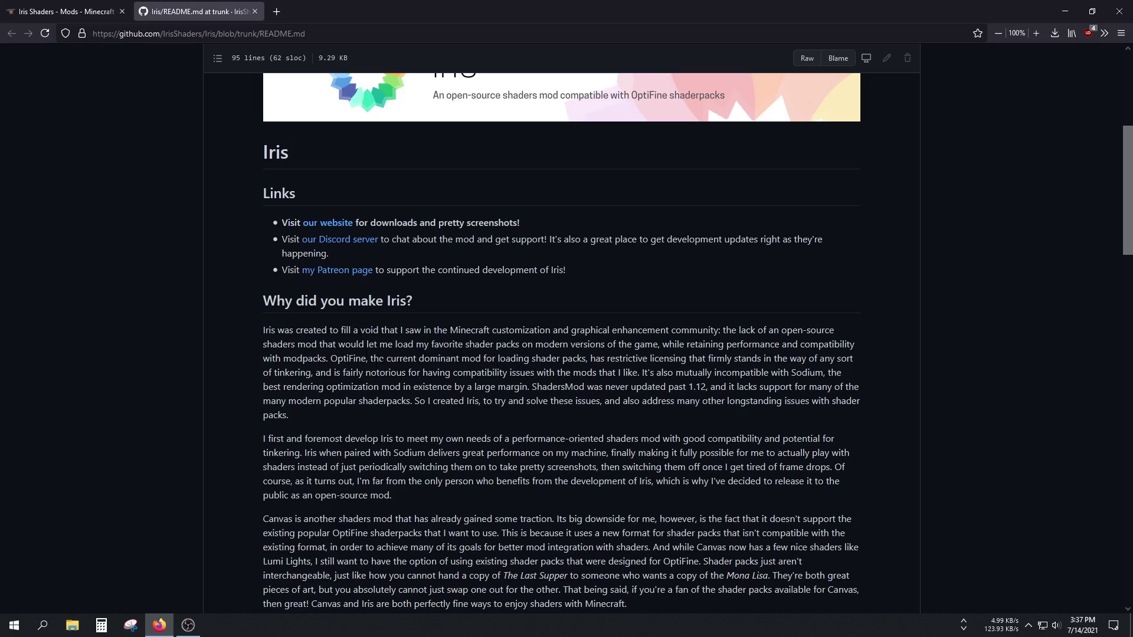
{"action": "scroll", "coordinate": [386, 368], "scroll_direction": "down", "scroll_amount": 12}
{"action": "scroll", "coordinate": [386, 368], "scroll_direction": "down", "scroll_amount": 3}
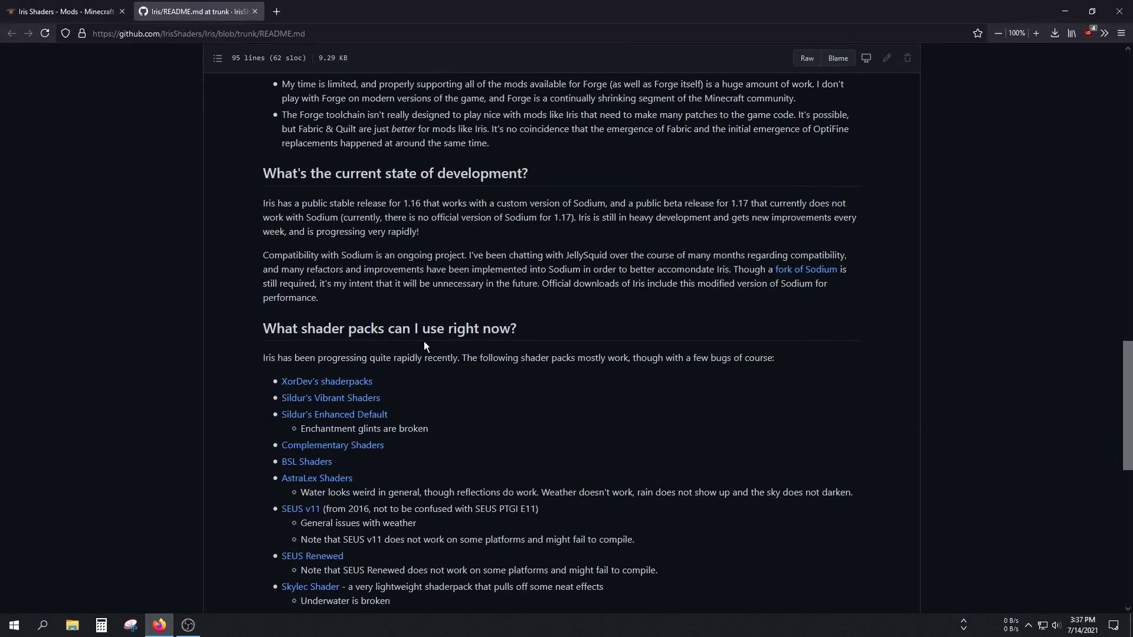
{"action": "scroll", "coordinate": [424, 341], "scroll_direction": "up", "scroll_amount": 8}
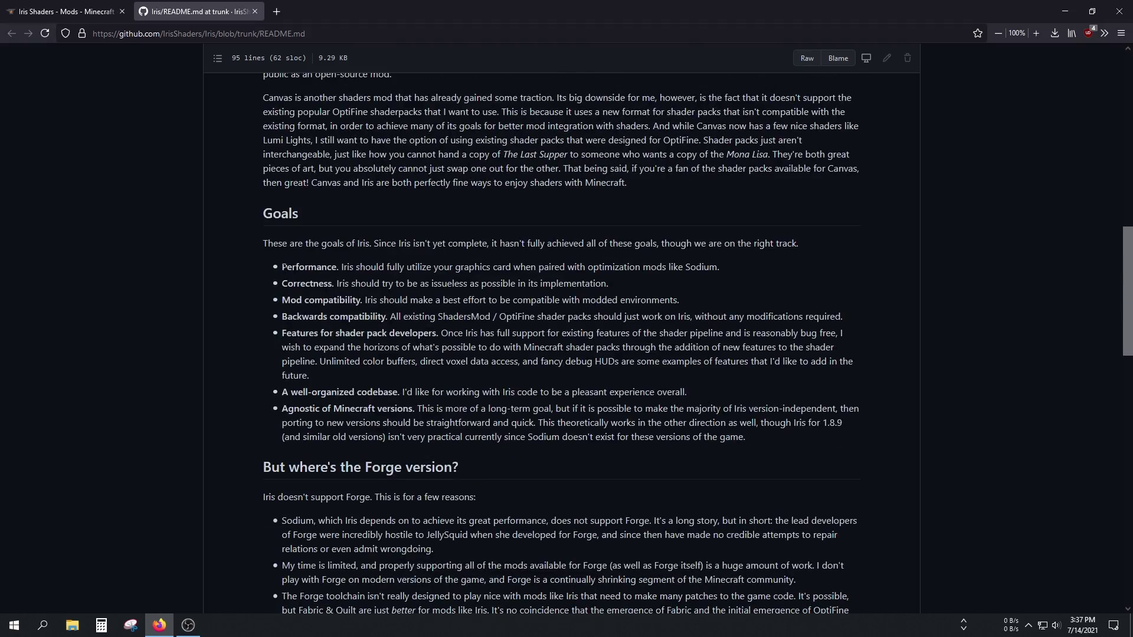
{"action": "left_click_drag", "start_coordinate": [282, 266], "coordinate": [750, 264]}
{"action": "scroll", "coordinate": [207, 220], "scroll_direction": "down", "scroll_amount": 3}
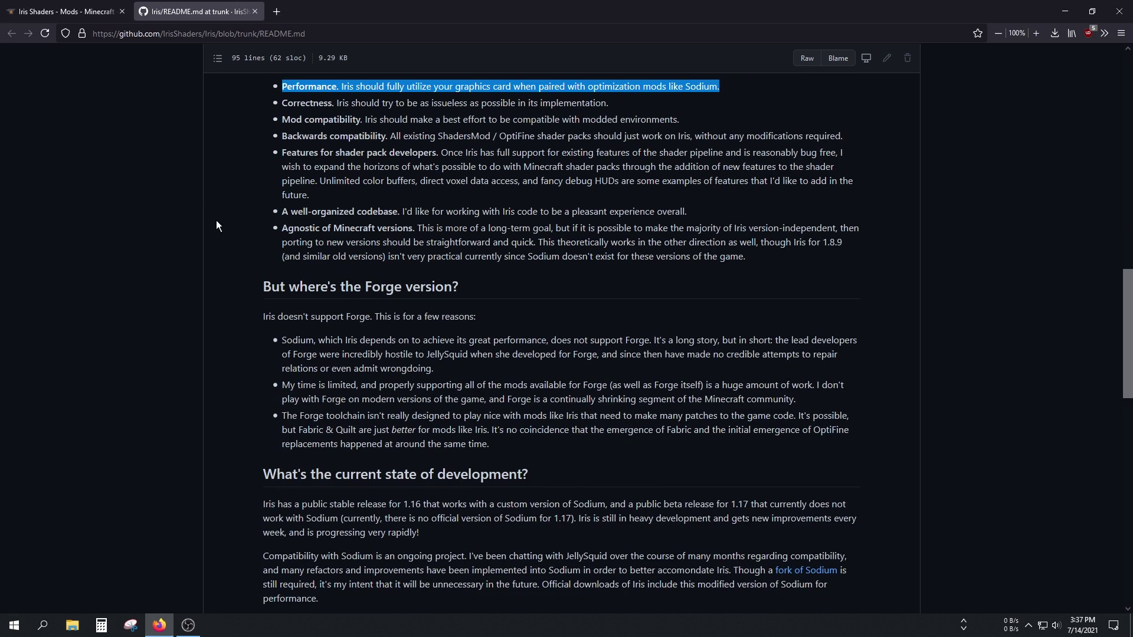
{"action": "scroll", "coordinate": [517, 313], "scroll_direction": "down", "scroll_amount": 8}
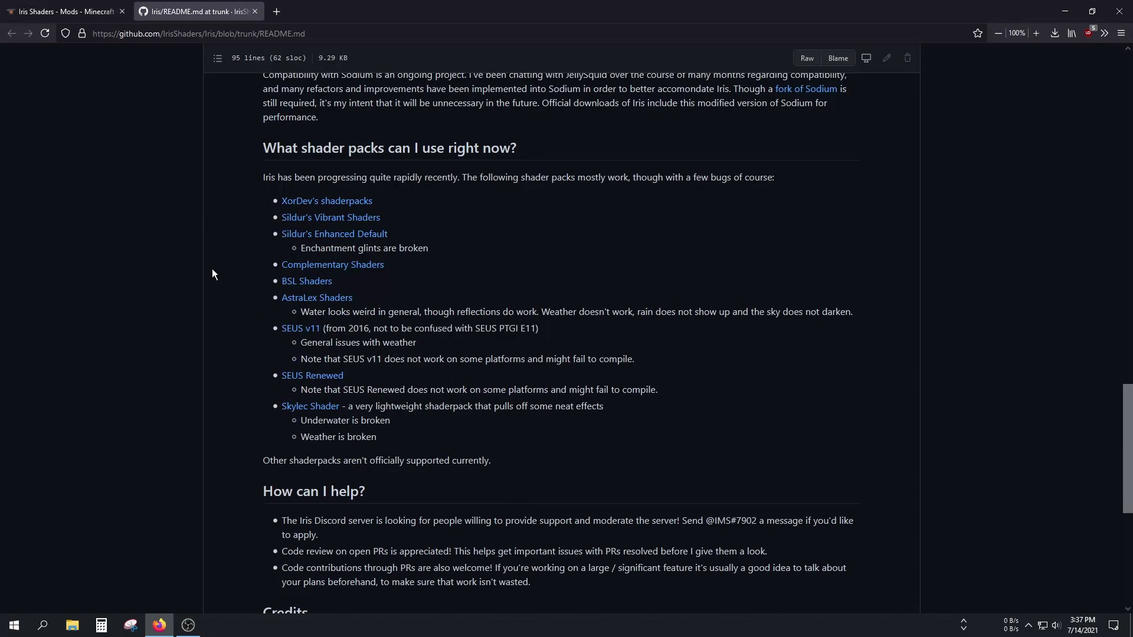
- Examine the README's list of shader packs that can be used with Iris
{"action": "left_click_drag", "start_coordinate": [251, 158], "coordinate": [556, 149]}
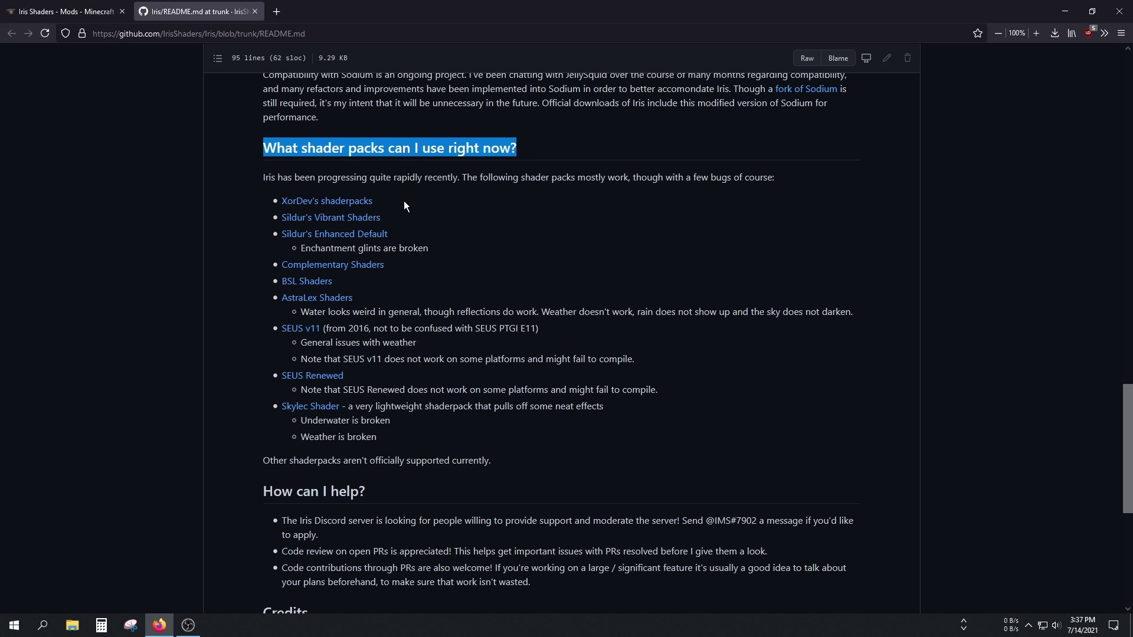
{"action": "left_click_drag", "start_coordinate": [391, 217], "coordinate": [269, 222]}
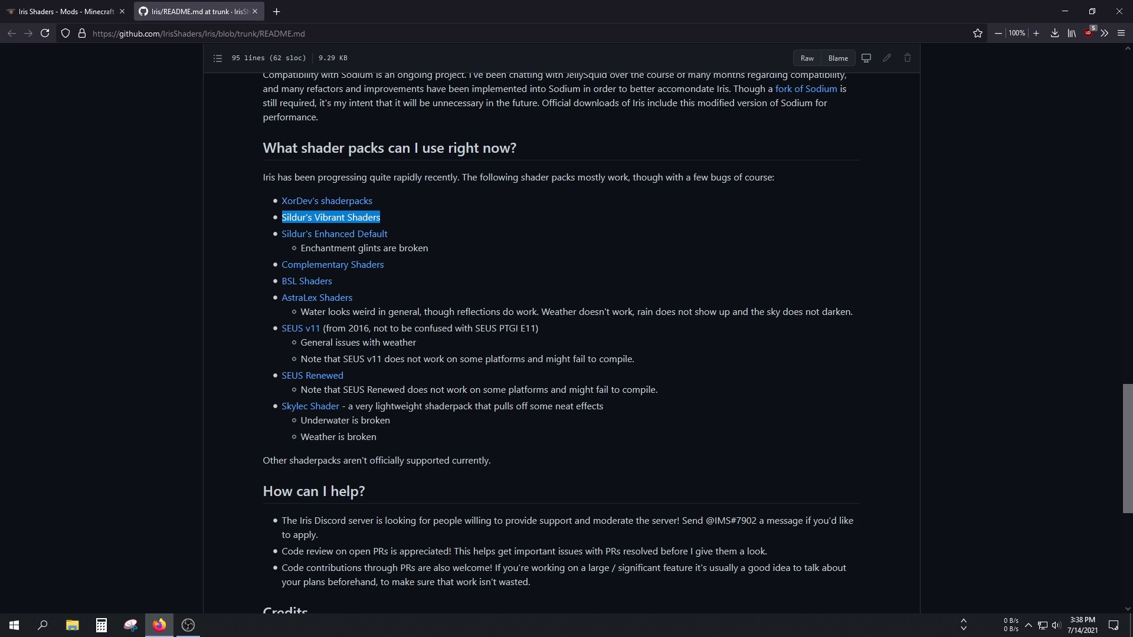
{"action": "left_click", "coordinate": [414, 369]}
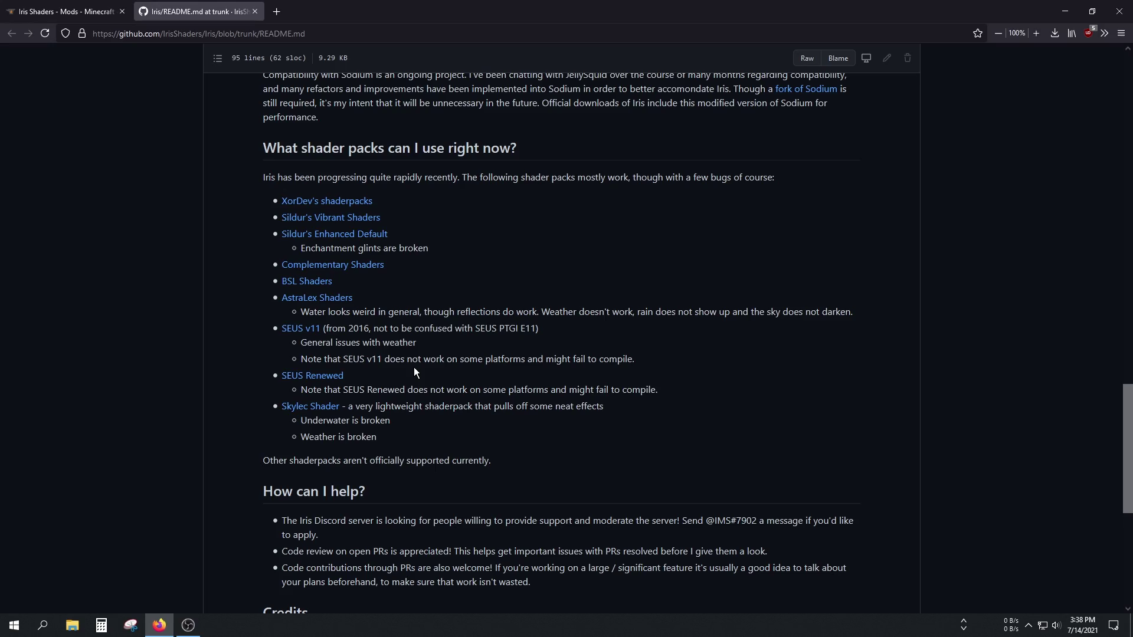
{"action": "scroll", "coordinate": [414, 371], "scroll_direction": "up", "scroll_amount": 20}
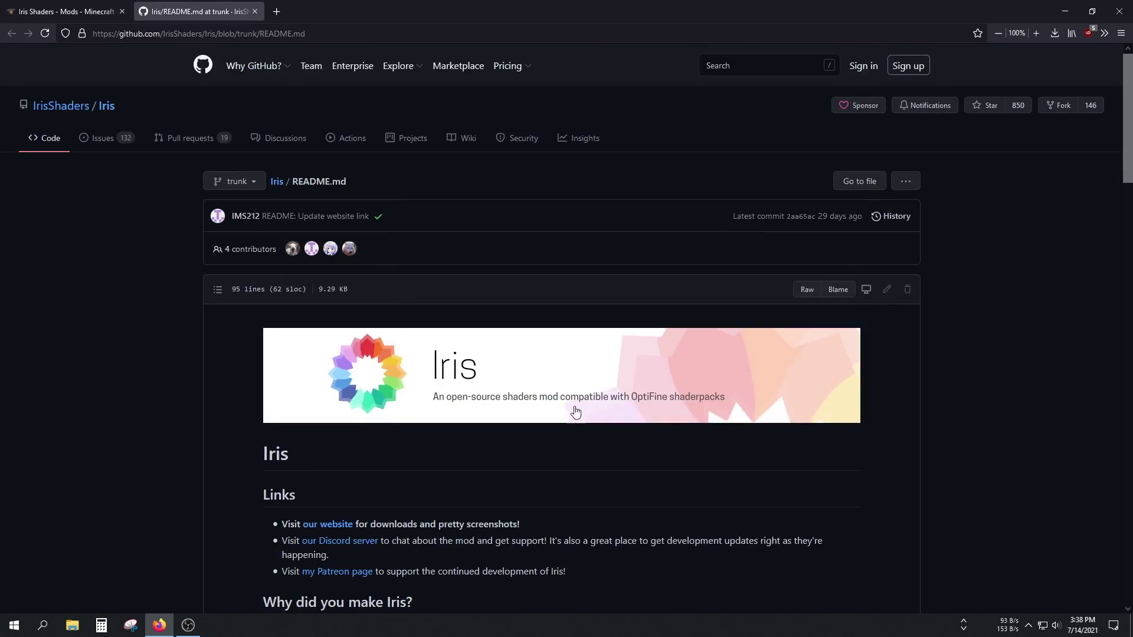
{"action": "scroll", "coordinate": [577, 405], "scroll_direction": "down", "scroll_amount": 20}
{"action": "middle_click", "coordinate": [555, 535]}
{"action": "scroll", "coordinate": [554, 535], "scroll_direction": "up", "scroll_amount": 20}
- Close the README and open the list of files for the Iris Shaders mod
{"action": "left_click", "coordinate": [89, 10]}
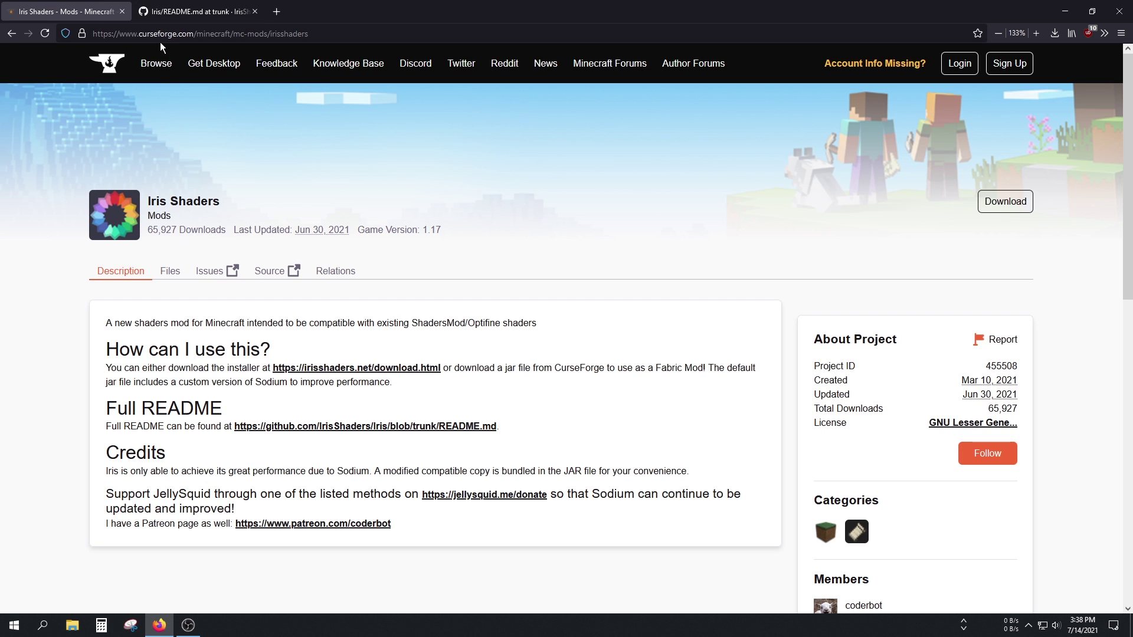
{"action": "left_click", "coordinate": [254, 12]}
{"action": "left_click", "coordinate": [164, 273]}
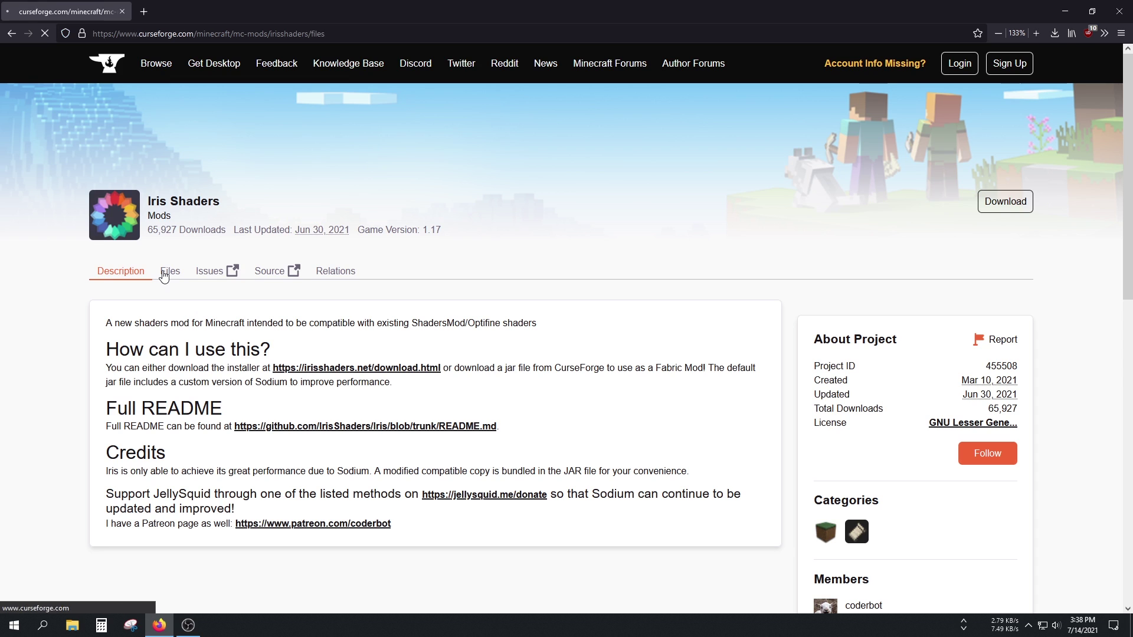
- Check the game versions of the Iris files and start downloading the main file, Iris v1.1.0 + Sodium for MC 1.17
{"action": "scroll", "coordinate": [283, 377], "scroll_direction": "down", "scroll_amount": 3}
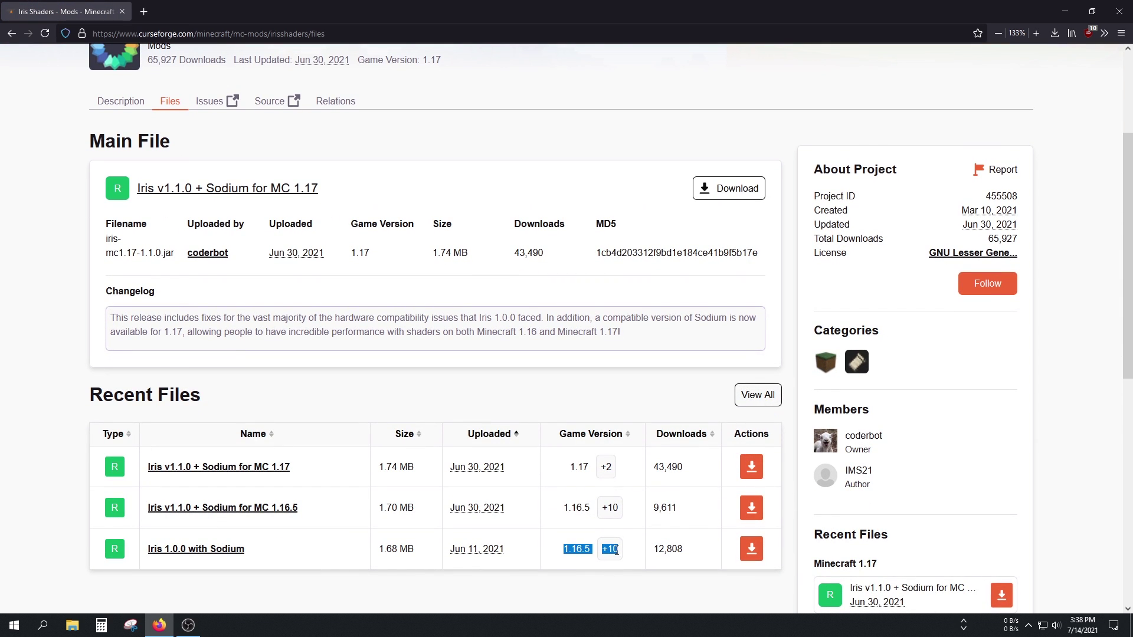
{"action": "left_click_drag", "start_coordinate": [563, 550], "coordinate": [591, 549]}
{"action": "left_click_drag", "start_coordinate": [570, 467], "coordinate": [588, 468]}
{"action": "left_click_drag", "start_coordinate": [344, 254], "coordinate": [346, 247]}
{"action": "left_click", "coordinate": [365, 253]}
{"action": "left_click", "coordinate": [736, 183]}
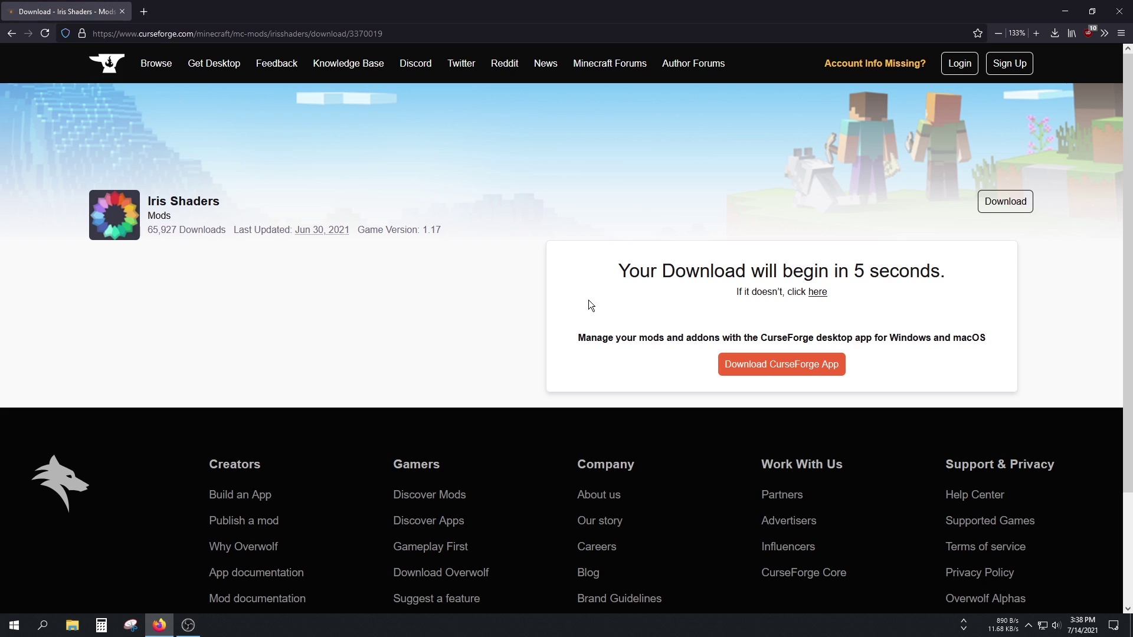
- Save the file iris-mc1.17-1.1.0 to the Desktop
{"action": "mouse_move", "coordinate": [589, 305]}
{"action": "left_mouse_down"}
{"action": "mouse_move", "coordinate": [920, 282]}
{"action": "mouse_move", "coordinate": [693, 283]}
{"action": "mouse_move", "coordinate": [609, 299]}
{"action": "left_mouse_up"}
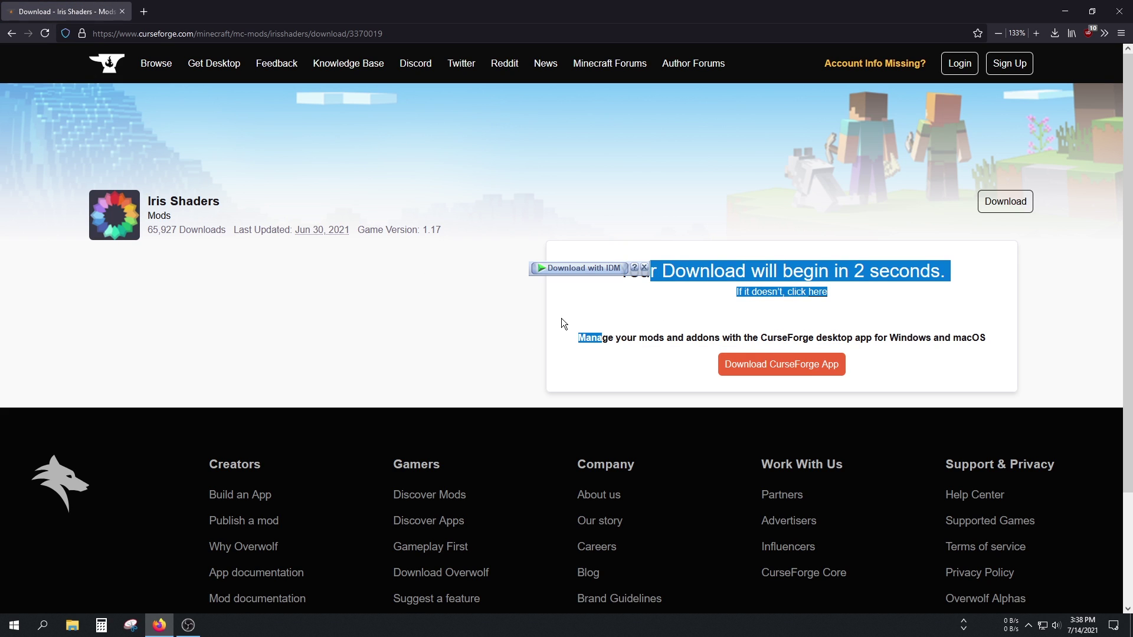
{"action": "left_click", "coordinate": [575, 326]}
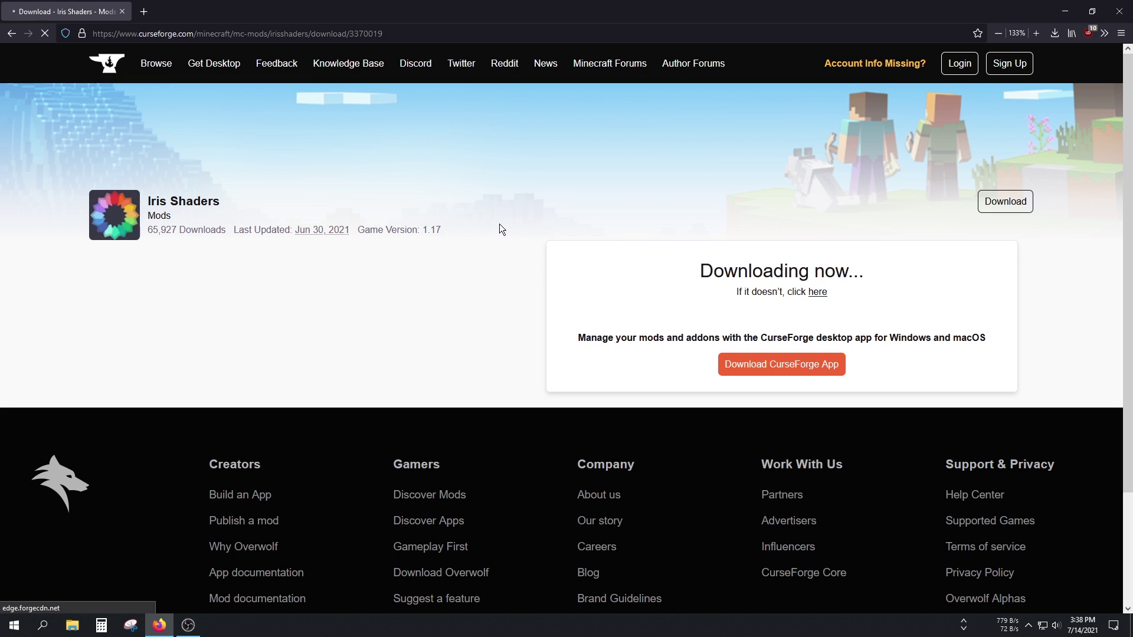
{"action": "left_click", "coordinate": [612, 311]}
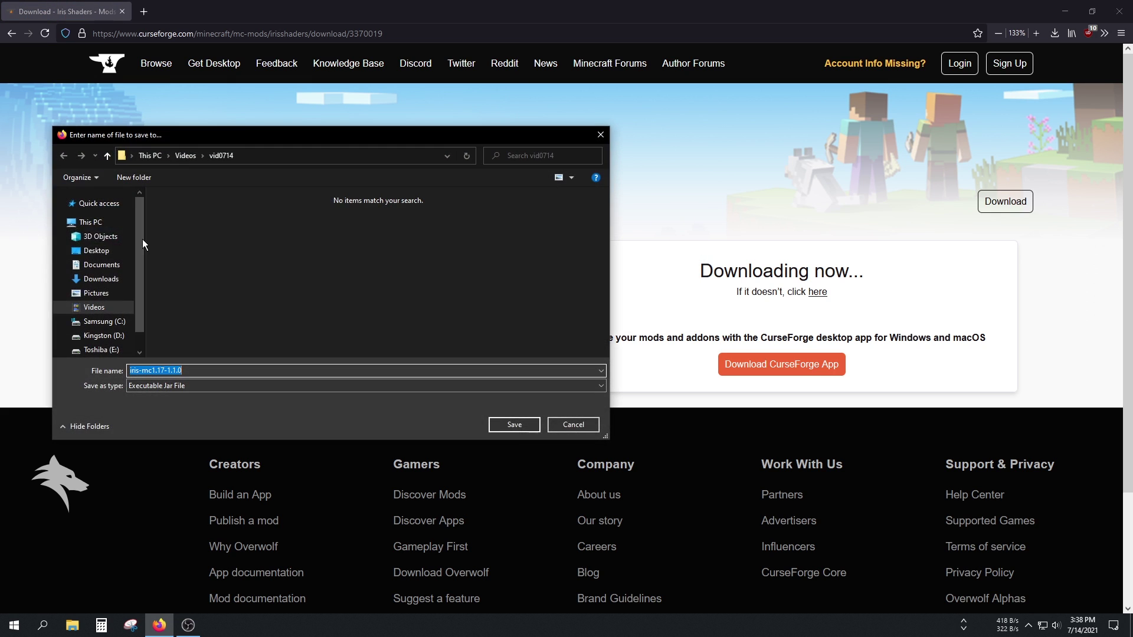
{"action": "left_click", "coordinate": [121, 249]}
{"action": "left_click", "coordinate": [514, 425]}
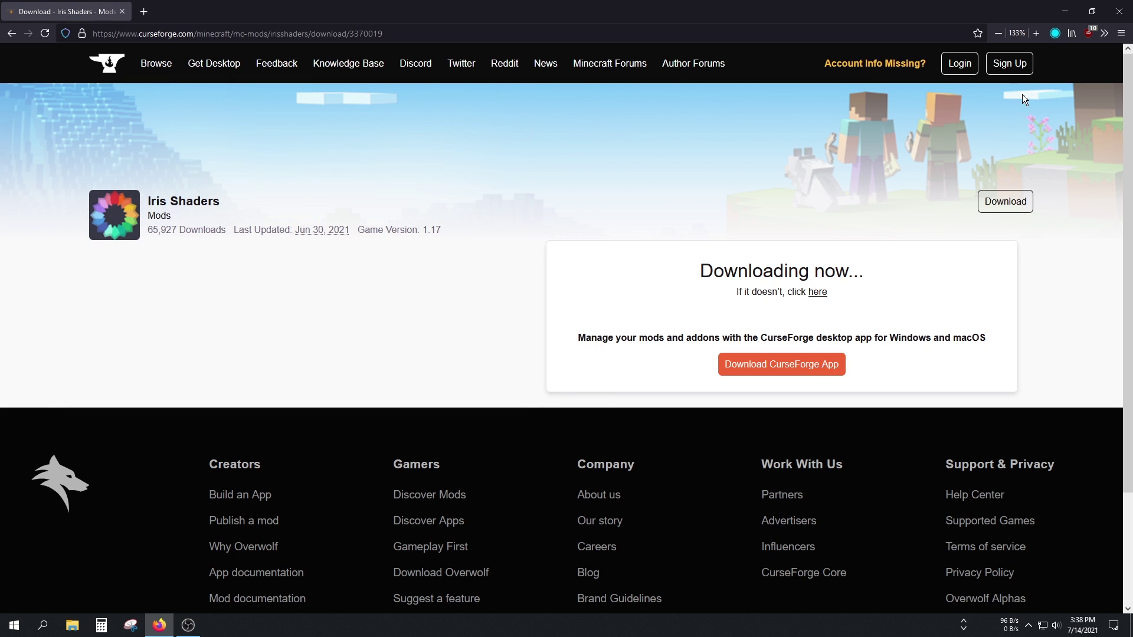
- Return to the Iris Shaders description, view the linked installer download page on irisshaders.net, and close it
{"action": "left_click", "coordinate": [1054, 33]}
{"action": "left_click", "coordinate": [557, 180]}
{"action": "left_click", "coordinate": [112, 218]}
{"action": "left_click", "coordinate": [118, 105]}
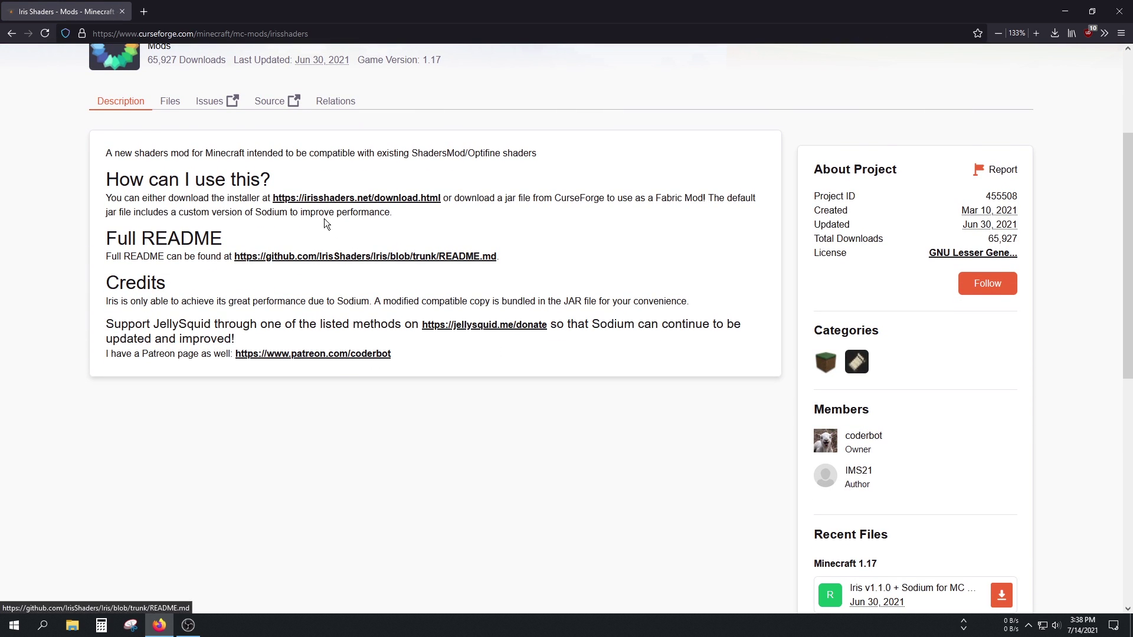
{"action": "left_click", "coordinate": [348, 203]}
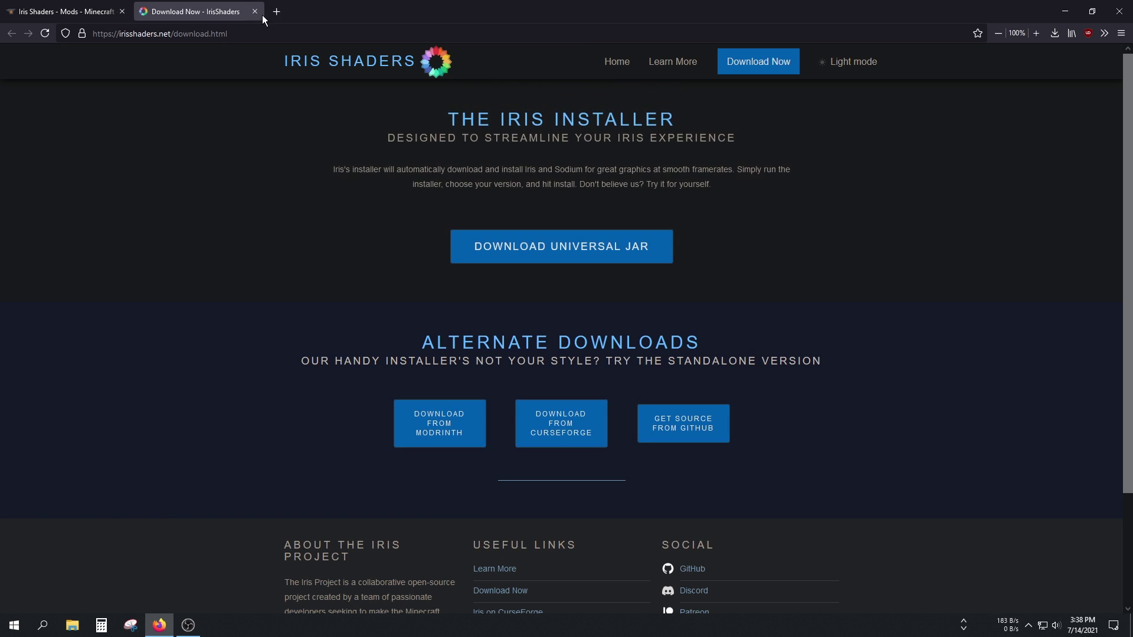
{"action": "left_click", "coordinate": [255, 12]}
- Search the web for fabricmc in a new tab and open the fabricmc.net website
{"action": "left_click", "coordinate": [246, 12]}
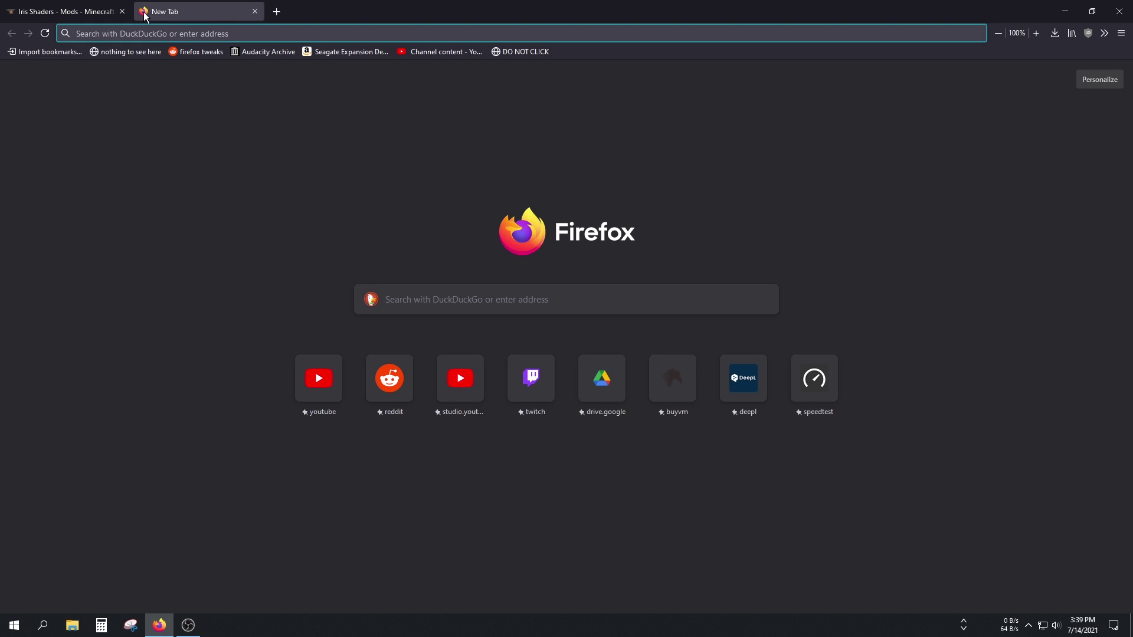
{"action": "type", "text": "fabriuc"}
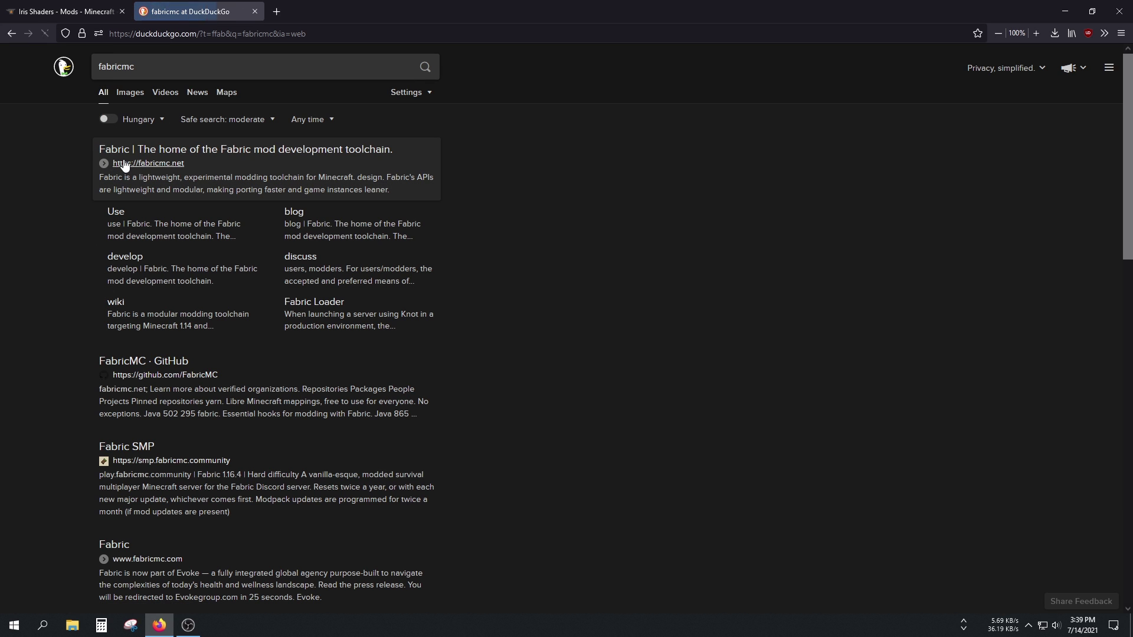
{"action": "left_click", "coordinate": [175, 165]}
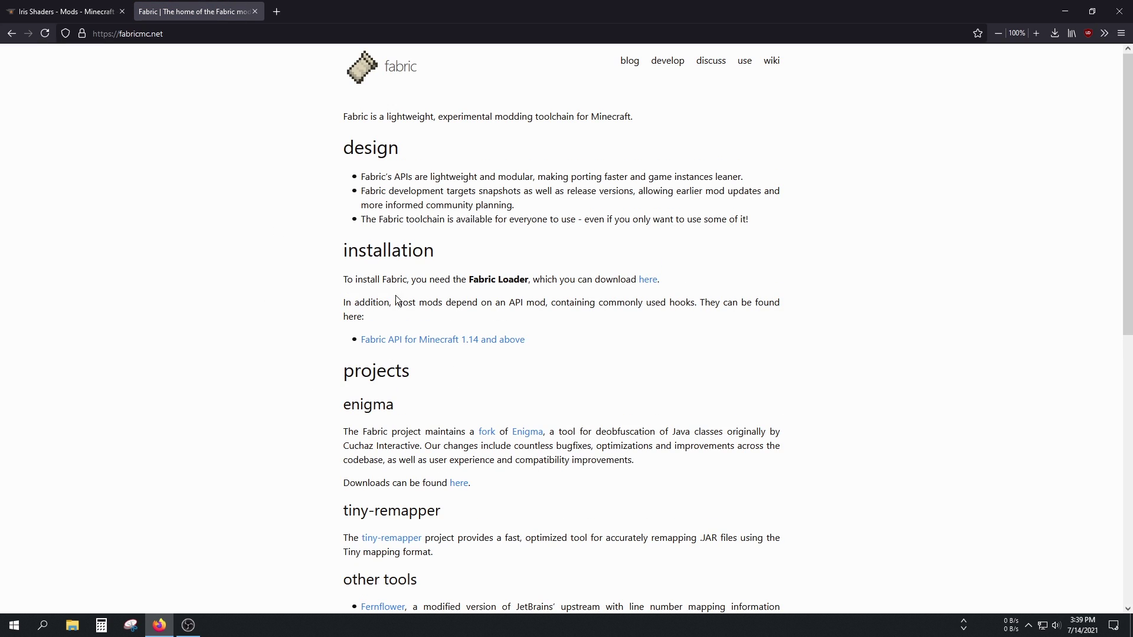
- Open the Fabric Loader download page in a separate tab and follow the Fabric API link for Minecraft 1.14 and above
{"action": "left_click_drag", "start_coordinate": [485, 279], "coordinate": [524, 280]}
{"action": "left_click", "coordinate": [524, 280]}
{"action": "middle_click", "coordinate": [648, 280]}
{"action": "left_click", "coordinate": [307, 17]}
{"action": "left_click", "coordinate": [218, 12]}
{"action": "left_click", "coordinate": [410, 341]}
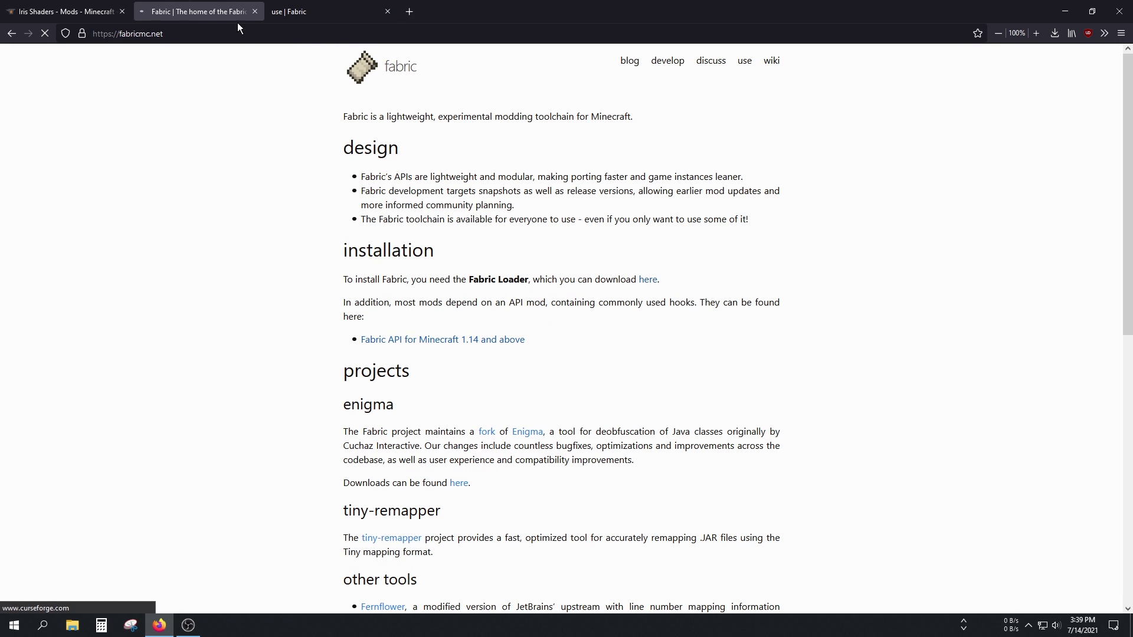
- Download the universal JAR of the Fabric installer, save fabric-installer-0.7.4 to the Desktop, and close the download page
{"action": "left_click", "coordinate": [287, 9]}
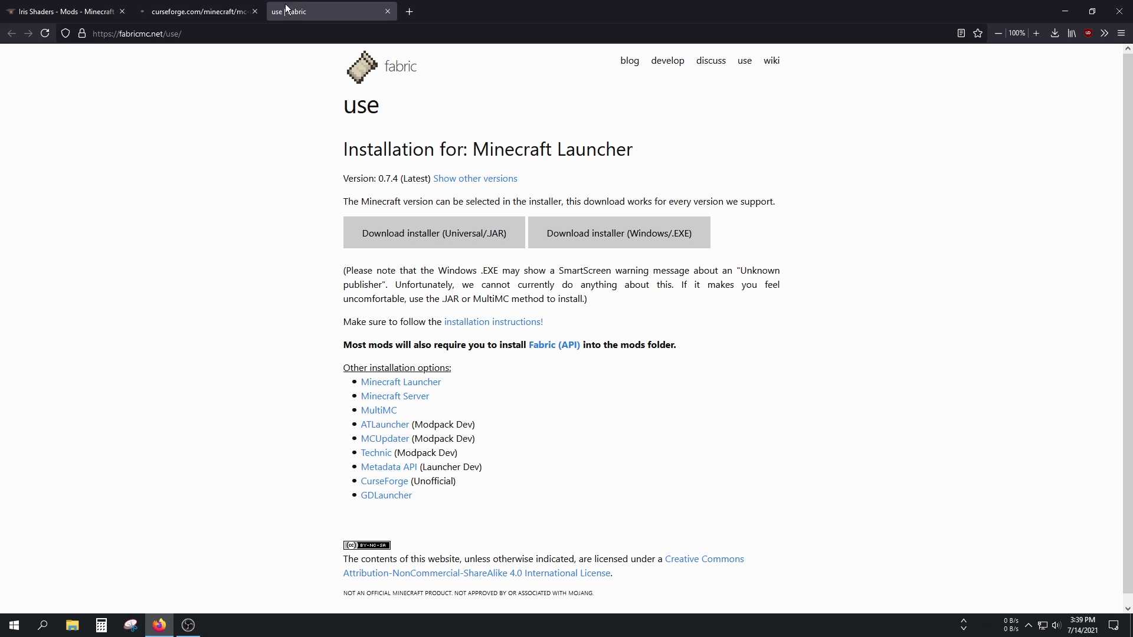
{"action": "left_click", "coordinate": [419, 236]}
{"action": "left_click", "coordinate": [612, 311]}
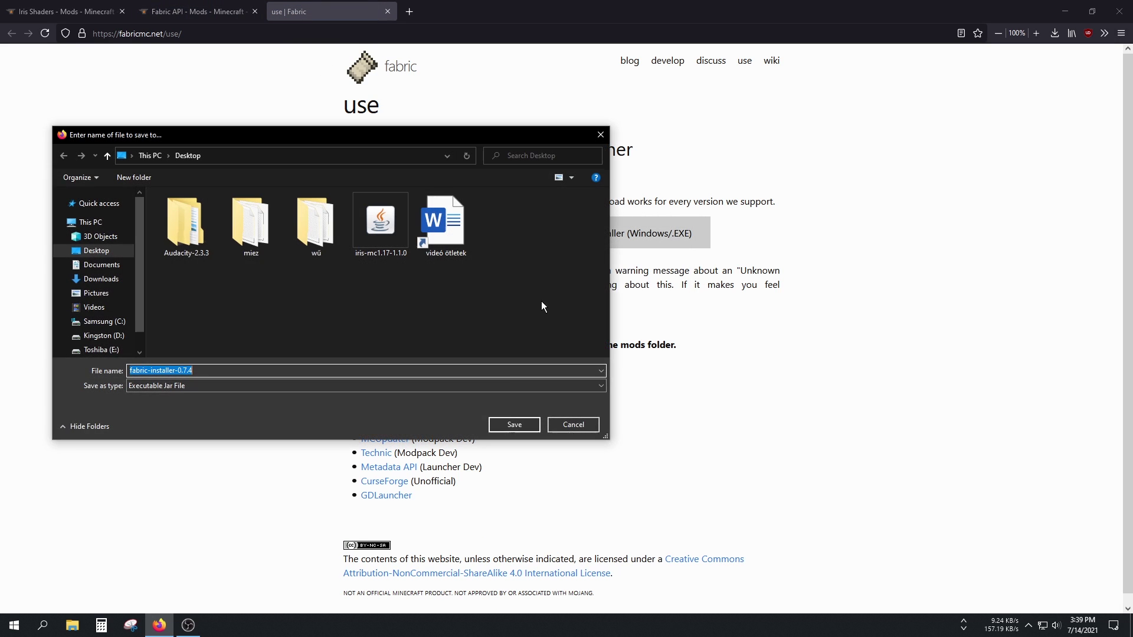
{"action": "left_click", "coordinate": [517, 427]}
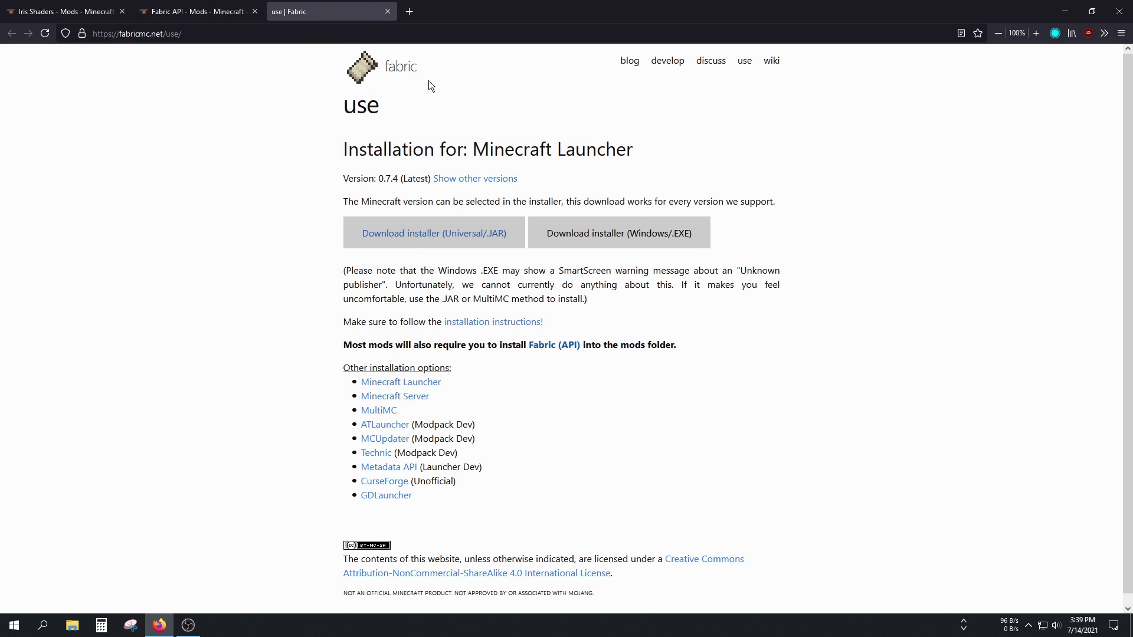
{"action": "left_click", "coordinate": [387, 12]}
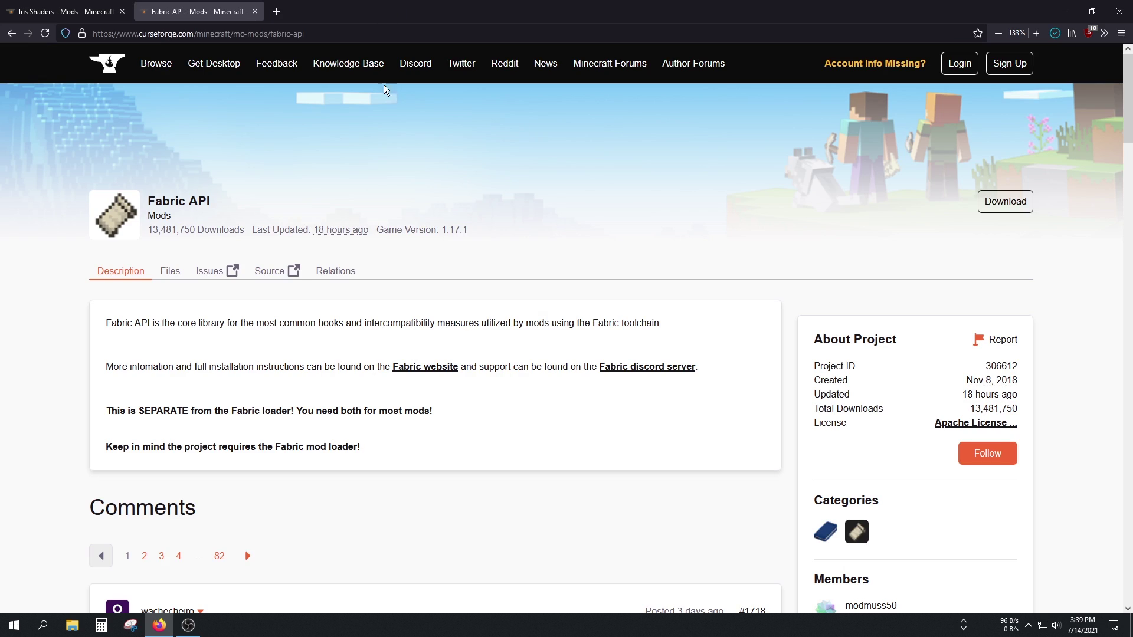
- Open the Fabric API files list and start downloading the main file, [1.17.1] Fabric API 0.37.0
{"action": "left_click", "coordinate": [170, 273]}
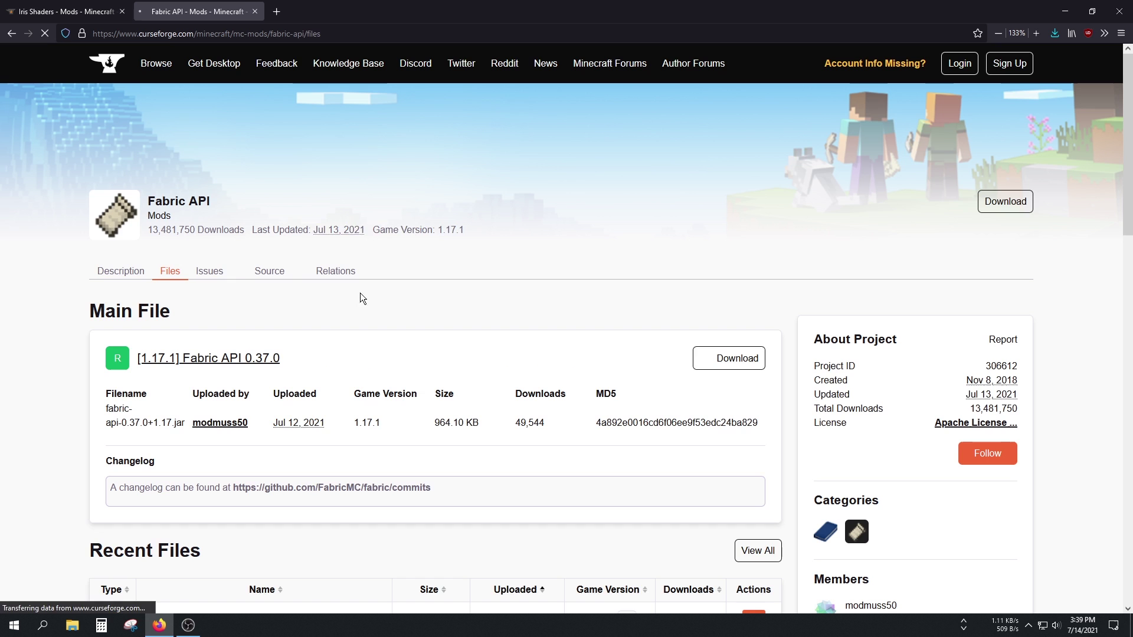
{"action": "double_click", "coordinate": [380, 421]}
{"action": "left_click", "coordinate": [405, 421]}
{"action": "scroll", "coordinate": [562, 474], "scroll_direction": "down", "scroll_amount": 3}
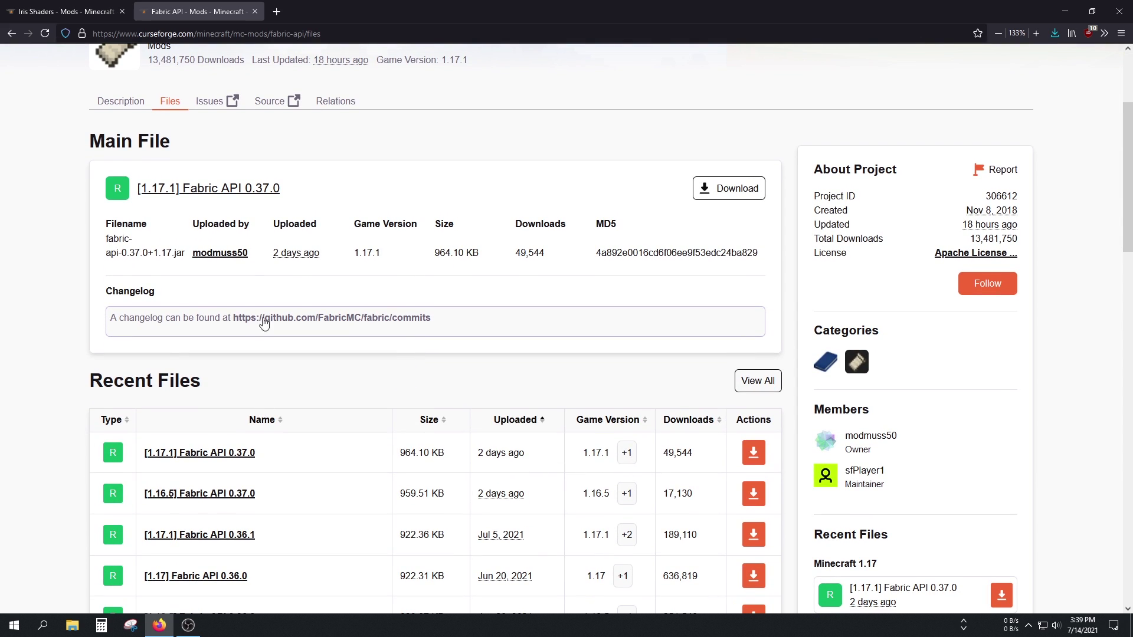
{"action": "left_click_drag", "start_coordinate": [353, 252], "coordinate": [381, 253]}
{"action": "left_click", "coordinate": [735, 200]}
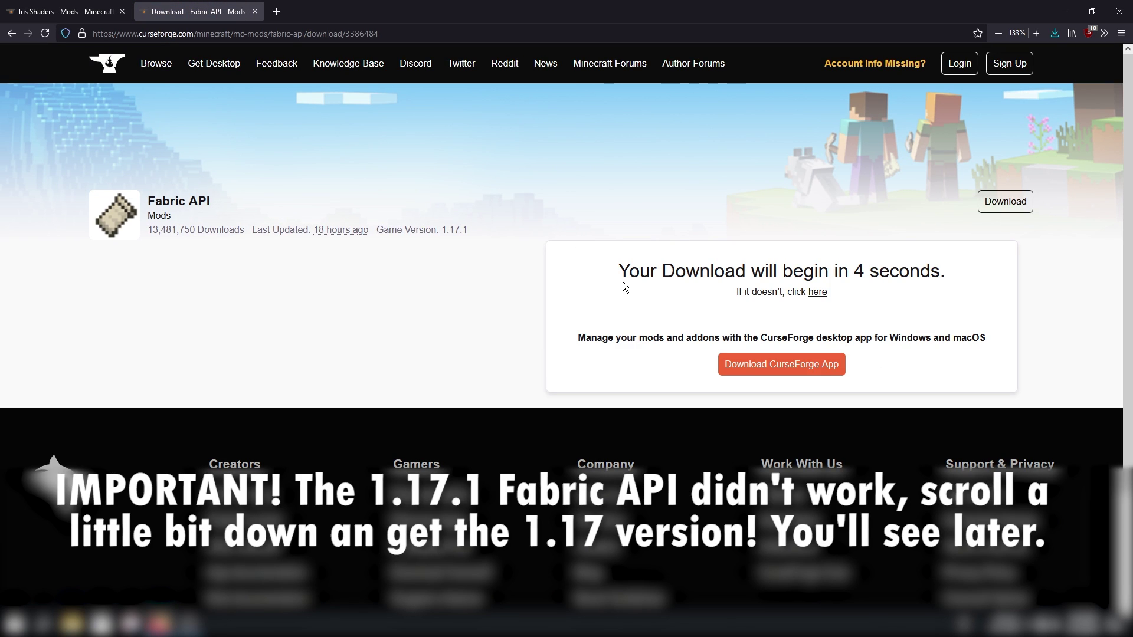
- Save the downloaded fabric-api-0.37.0+1.17.jar to the Desktop
{"action": "left_click_drag", "start_coordinate": [448, 229], "coordinate": [498, 229]}
{"action": "left_click", "coordinate": [504, 230]}
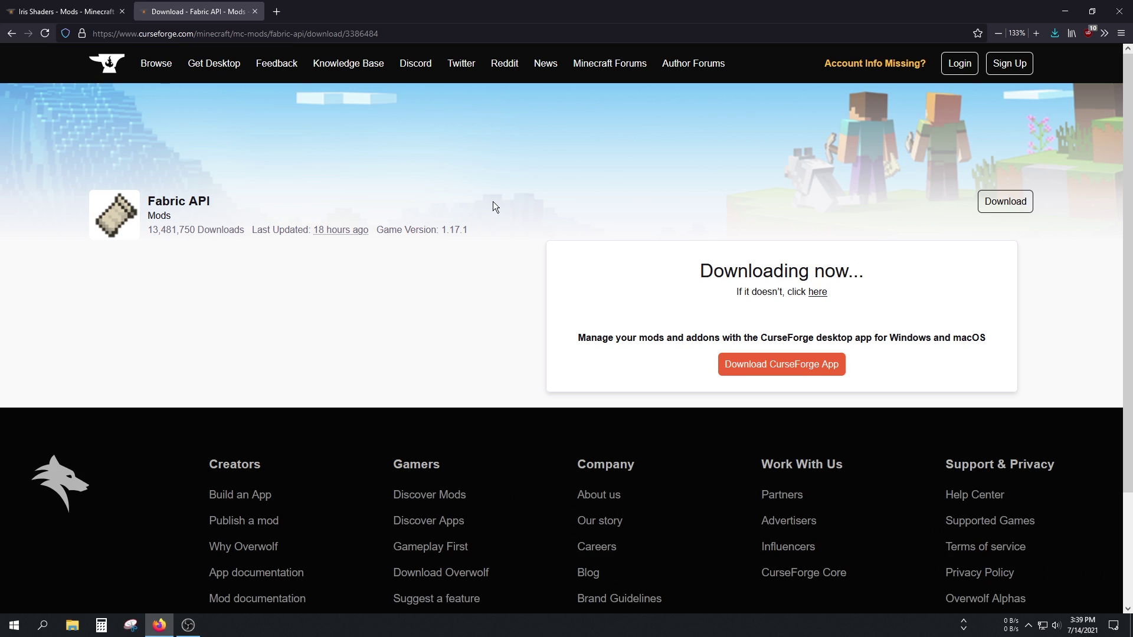
{"action": "left_click", "coordinate": [600, 312]}
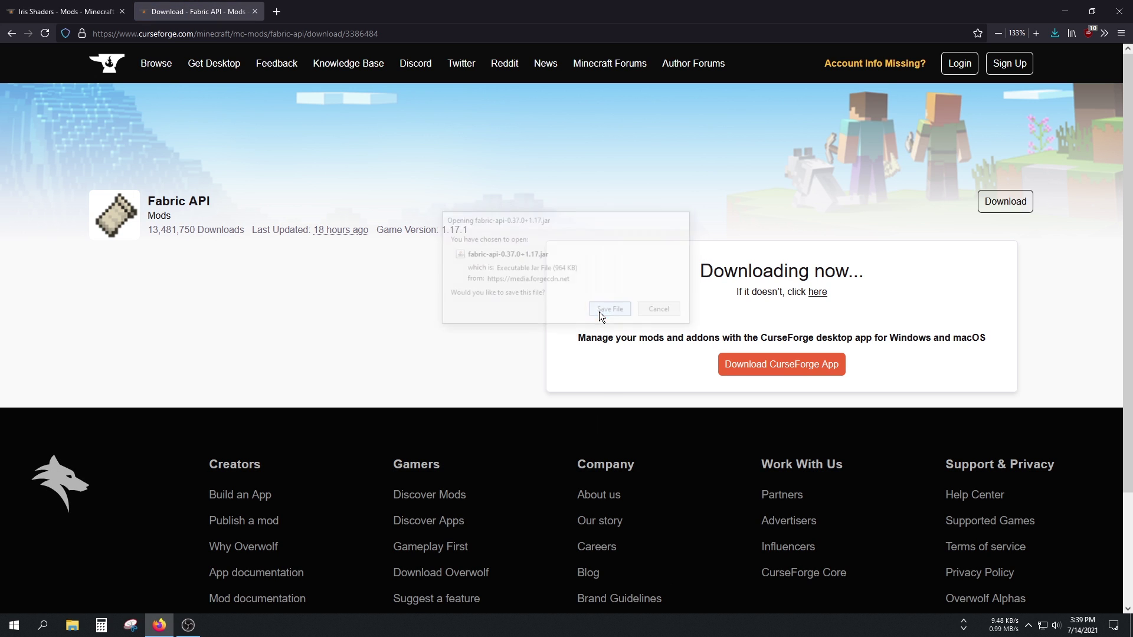
{"action": "left_click", "coordinate": [514, 425]}
{"action": "left_click", "coordinate": [611, 120]}
- Show the desktop, line up the three downloaded JAR files in open space, and run fabric-installer-0.7.4
{"action": "key", "text": "super+d"}
{"action": "left_click_drag", "start_coordinate": [52, 266], "coordinate": [464, 216]}
{"action": "left_click_drag", "start_coordinate": [469, 260], "coordinate": [290, 266]}
{"action": "left_click_drag", "start_coordinate": [472, 220], "coordinate": [337, 280]}
{"action": "left_click_drag", "start_coordinate": [473, 327], "coordinate": [382, 266]}
{"action": "double_click", "coordinate": [296, 273]}
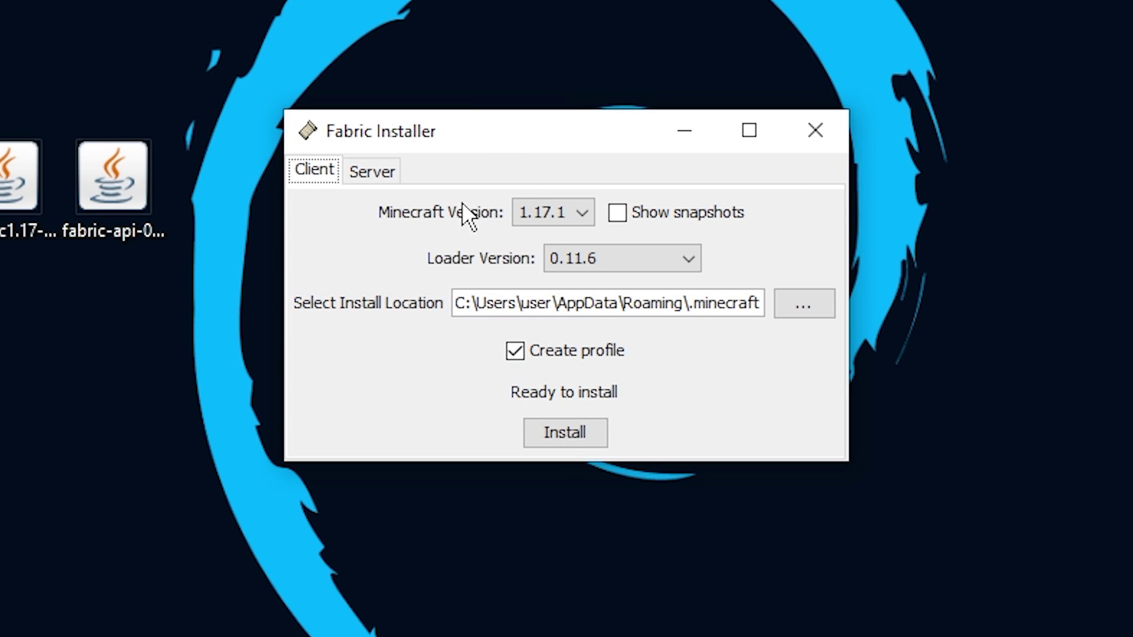
- Set the Minecraft version to 1.17 in the Fabric Installer's client settings
{"action": "left_click", "coordinate": [549, 214]}
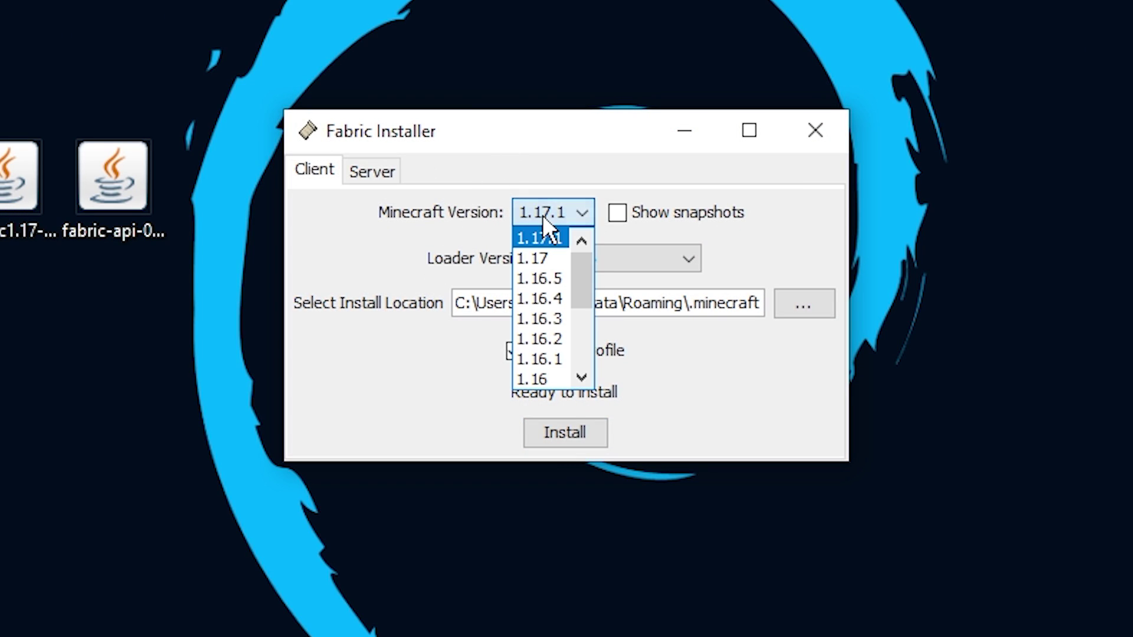
{"action": "left_click", "coordinate": [557, 253]}
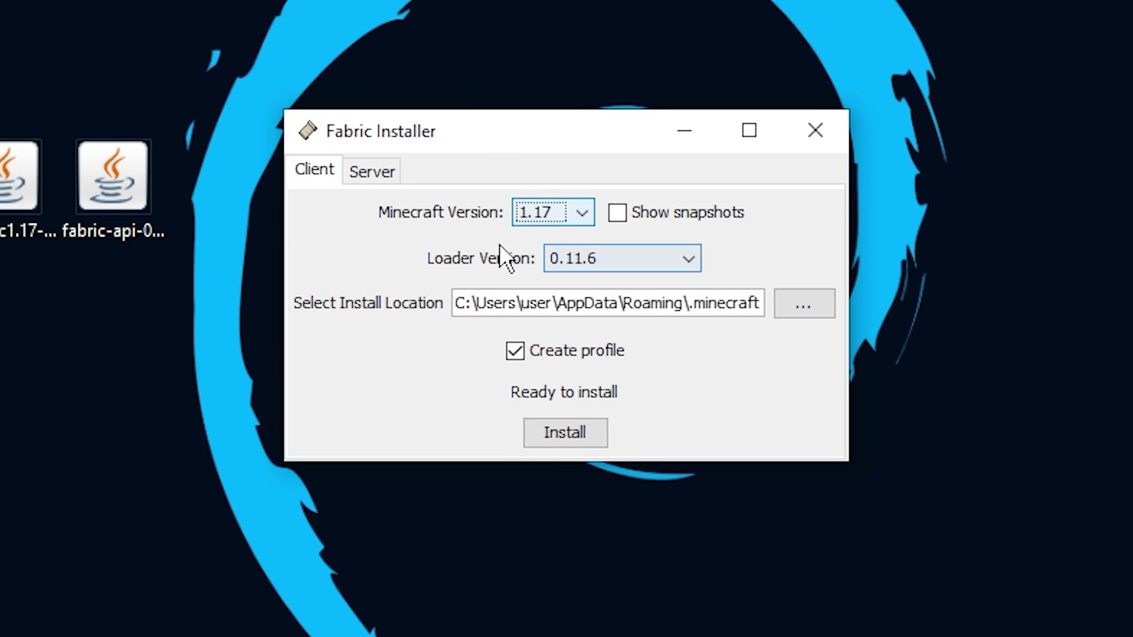
{"action": "left_click", "coordinate": [568, 207]}
{"action": "left_click", "coordinate": [555, 210]}
{"action": "left_click", "coordinate": [575, 224]}
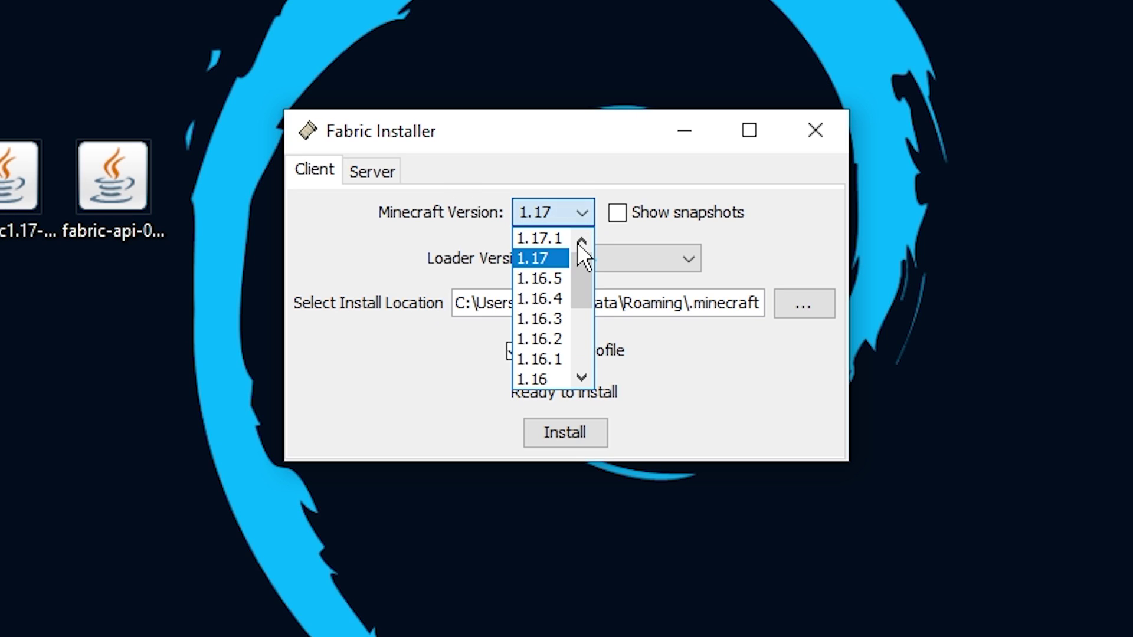
{"action": "left_click", "coordinate": [539, 183]}
- Install Fabric Loader 0.11.6 into the default .minecraft location, acknowledge the completion dialog, and close the installer
{"action": "left_click_drag", "start_coordinate": [761, 304], "coordinate": [286, 284]}
{"action": "left_click", "coordinate": [558, 432]}
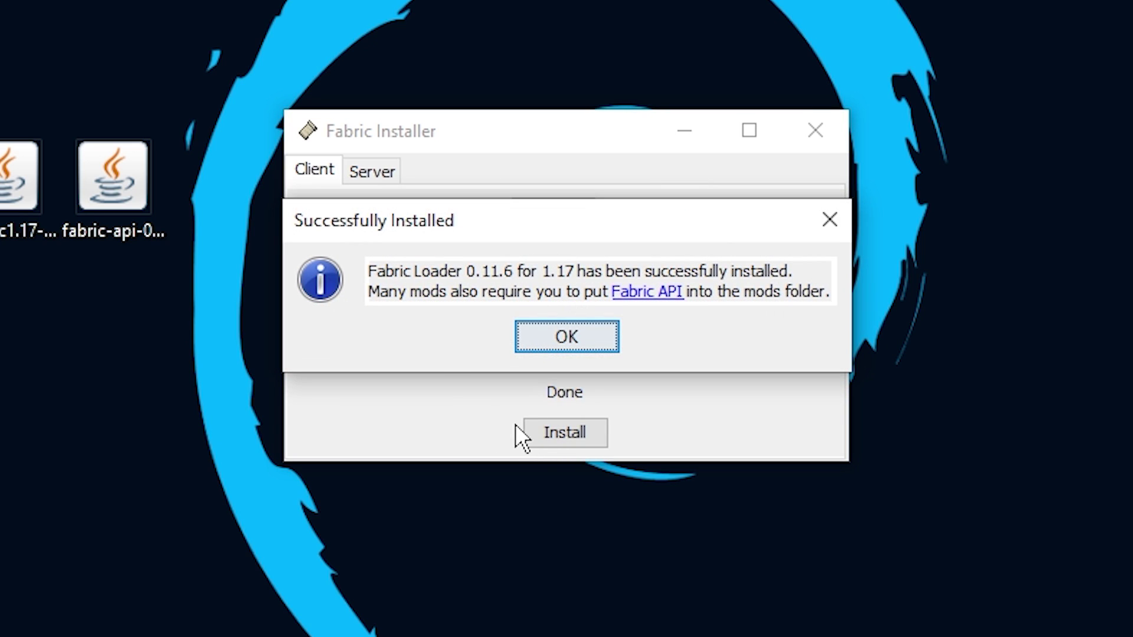
{"action": "left_click", "coordinate": [565, 342]}
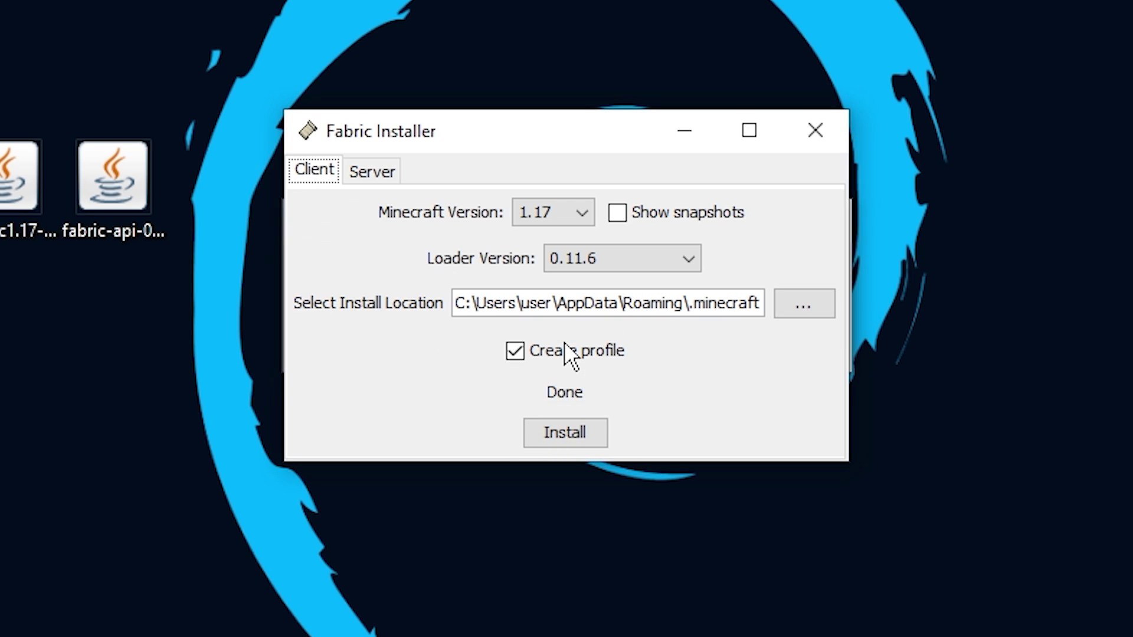
{"action": "left_click", "coordinate": [824, 138]}
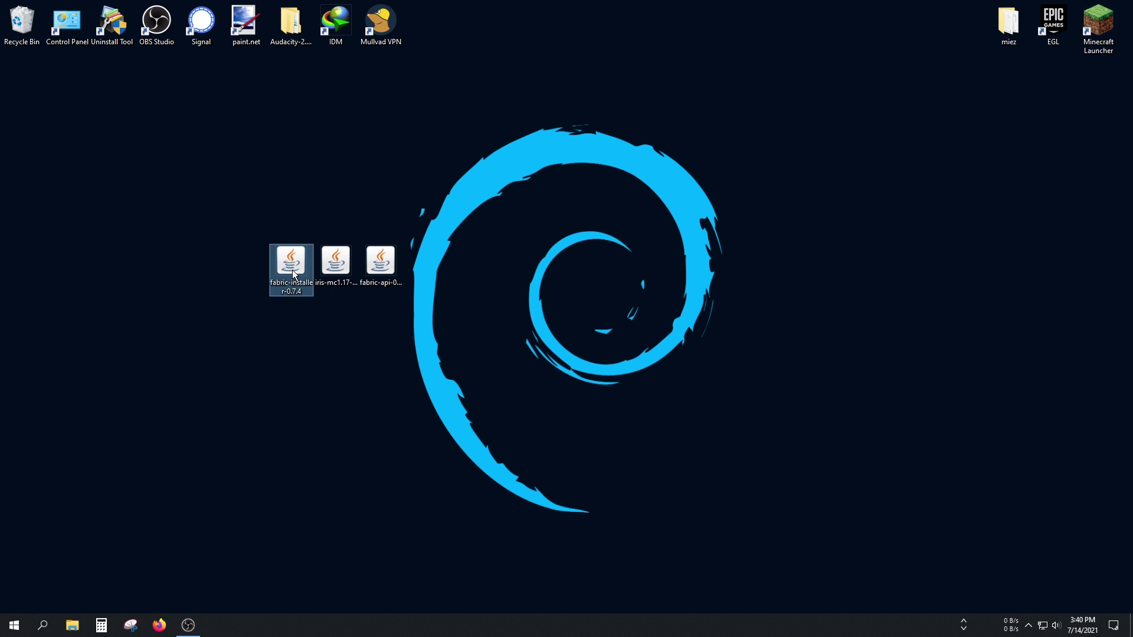
- Delete fabric-installer-0.7.4 from the Desktop and place the Fabric API and Iris JAR files side by side
{"action": "key", "text": "Delete"}
{"action": "left_click_drag", "start_coordinate": [260, 232], "coordinate": [292, 225]}
{"action": "left_click_drag", "start_coordinate": [336, 265], "coordinate": [335, 205]}
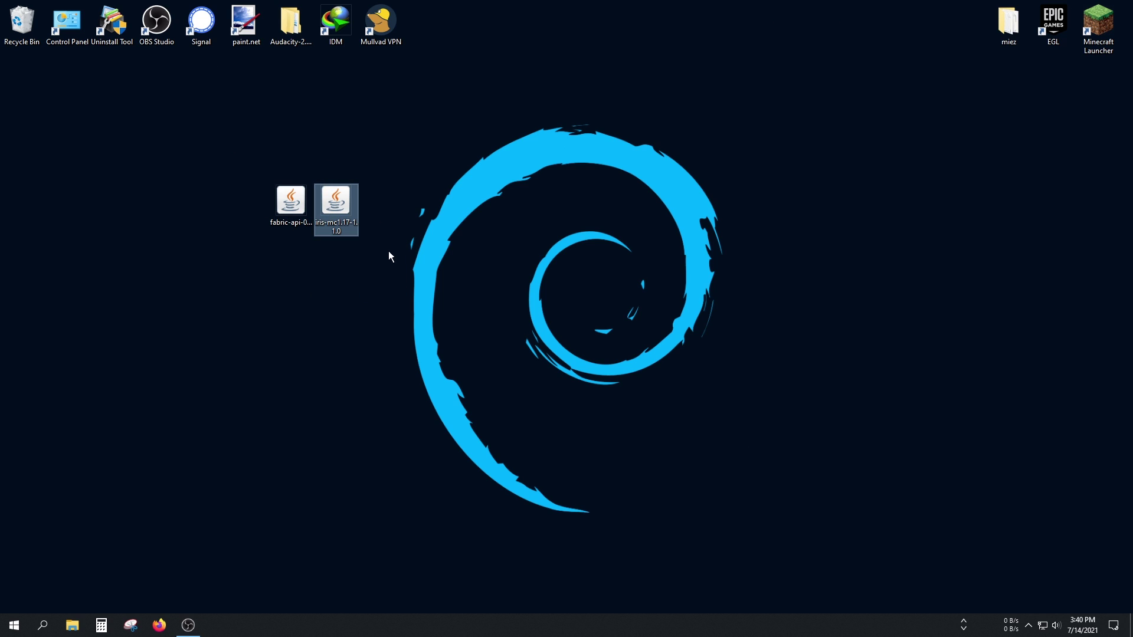
- Open File Explorer and go to the %appdata% folder
{"action": "left_click", "coordinate": [77, 627]}
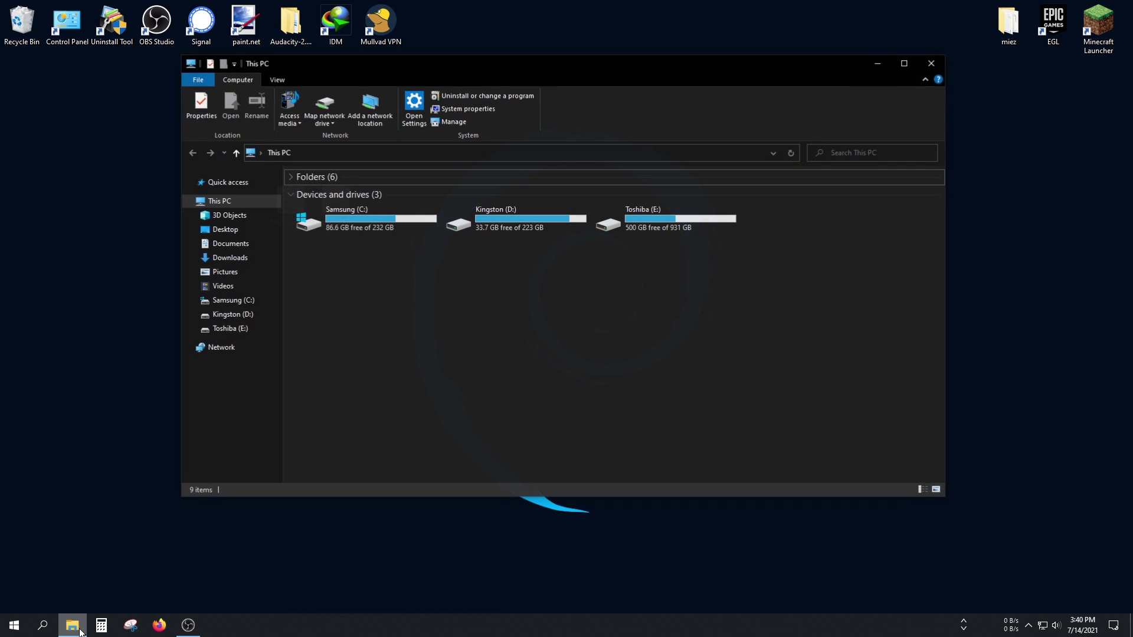
{"action": "left_click_drag", "start_coordinate": [351, 65], "coordinate": [391, 125]}
{"action": "left_click", "coordinate": [412, 215]}
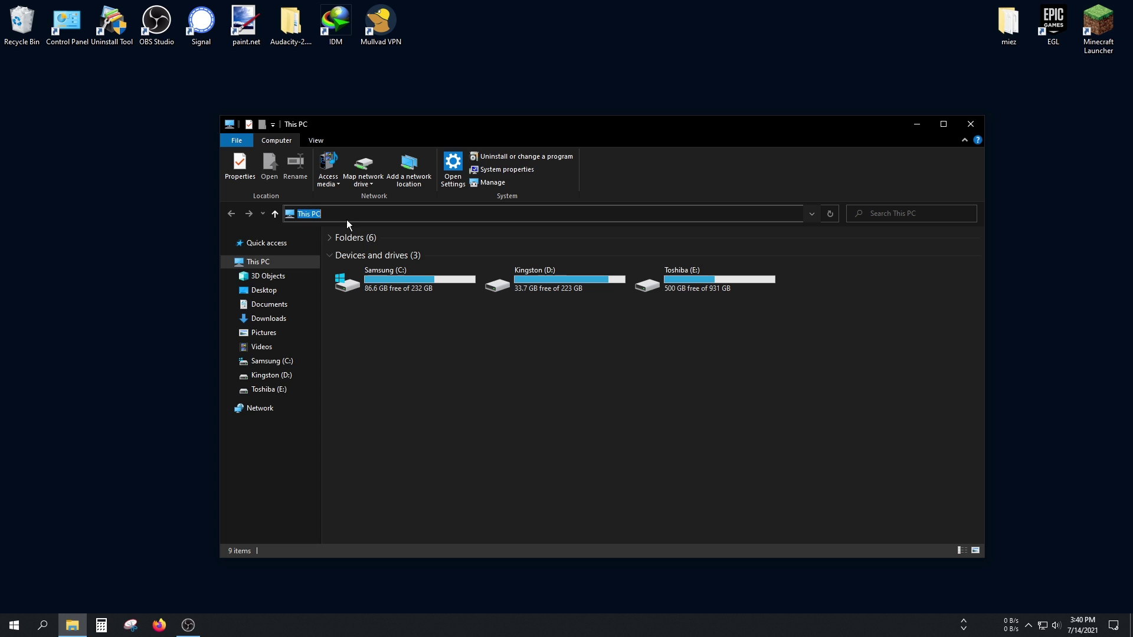
{"action": "type", "text": "%appdata%"}
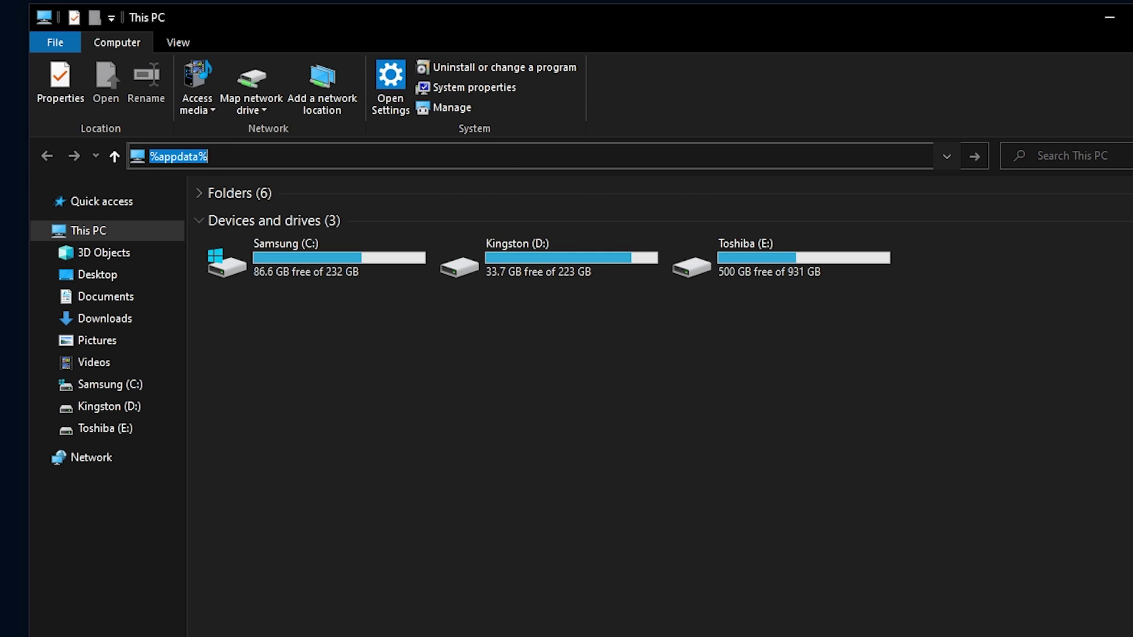
{"action": "key", "text": "Return"}
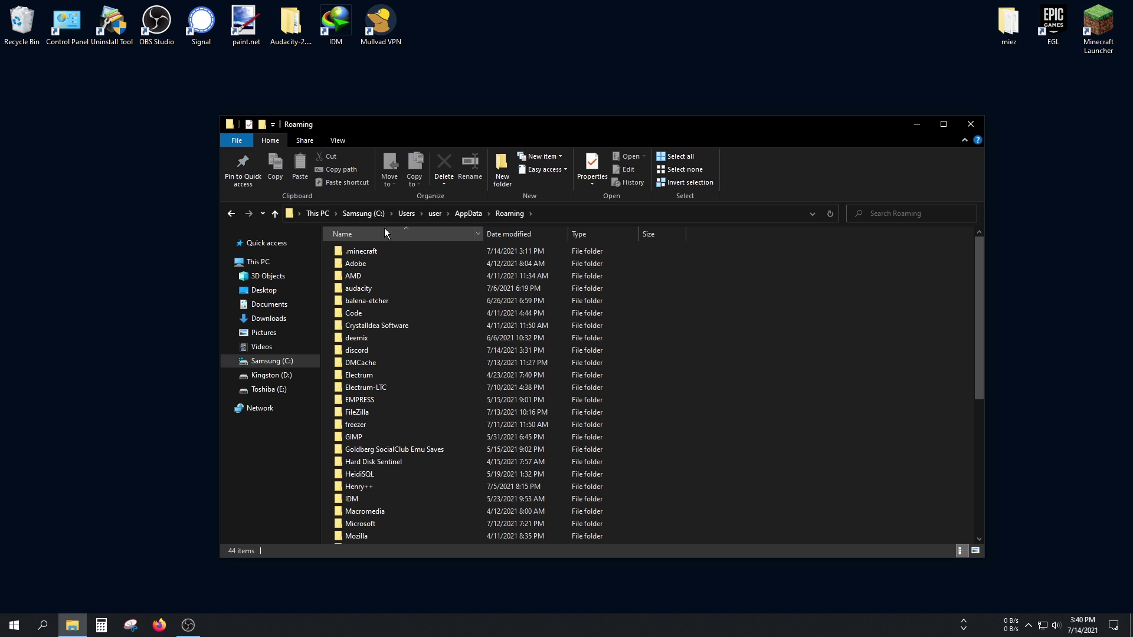
- Open the mods folder inside .minecraft
{"action": "left_click", "coordinate": [551, 218]}
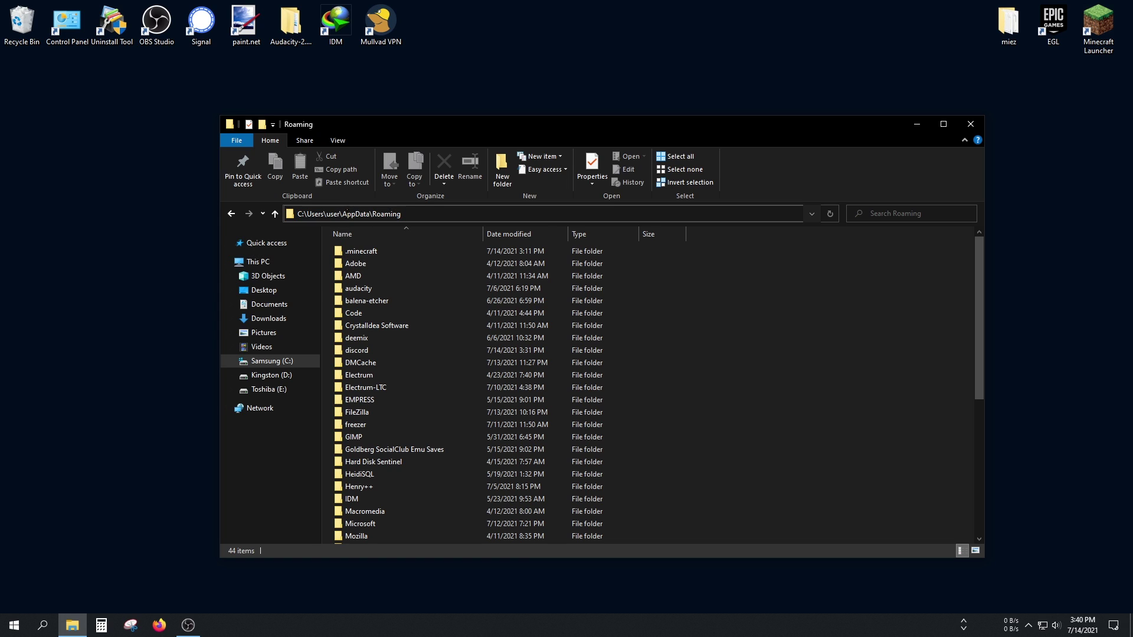
{"action": "left_click", "coordinate": [415, 216]}
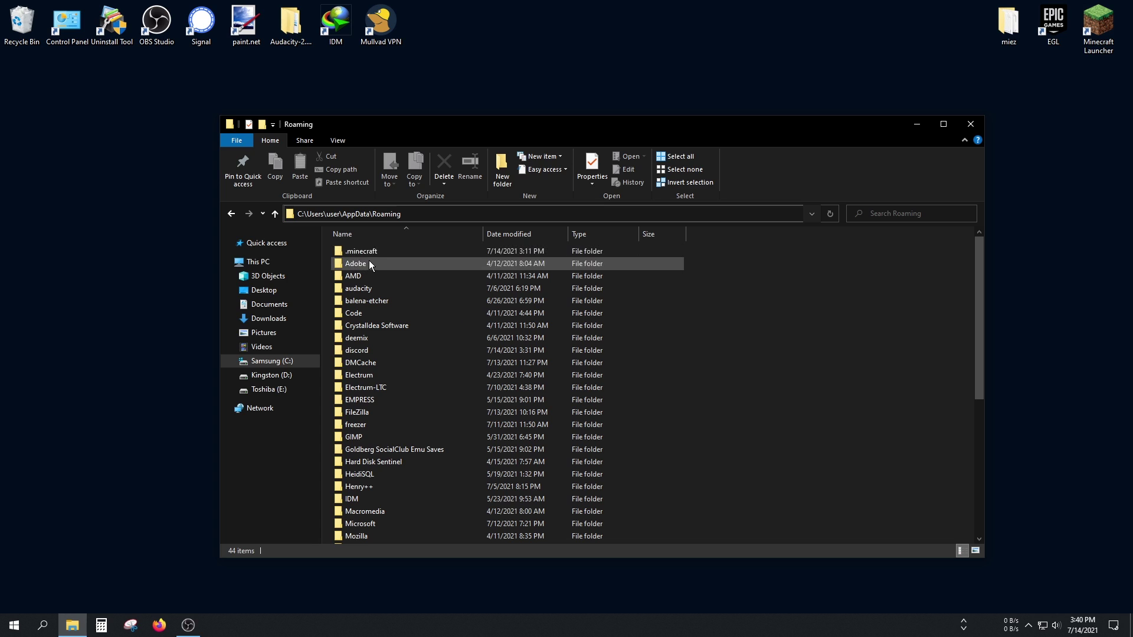
{"action": "double_click", "coordinate": [367, 252]}
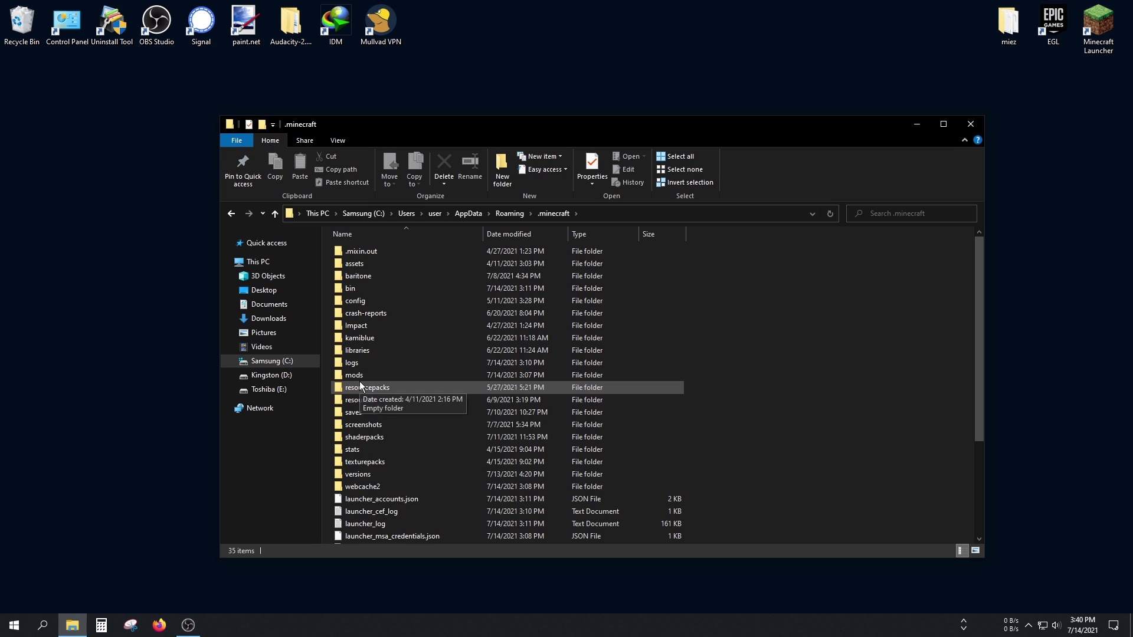
{"action": "double_click", "coordinate": [358, 376]}
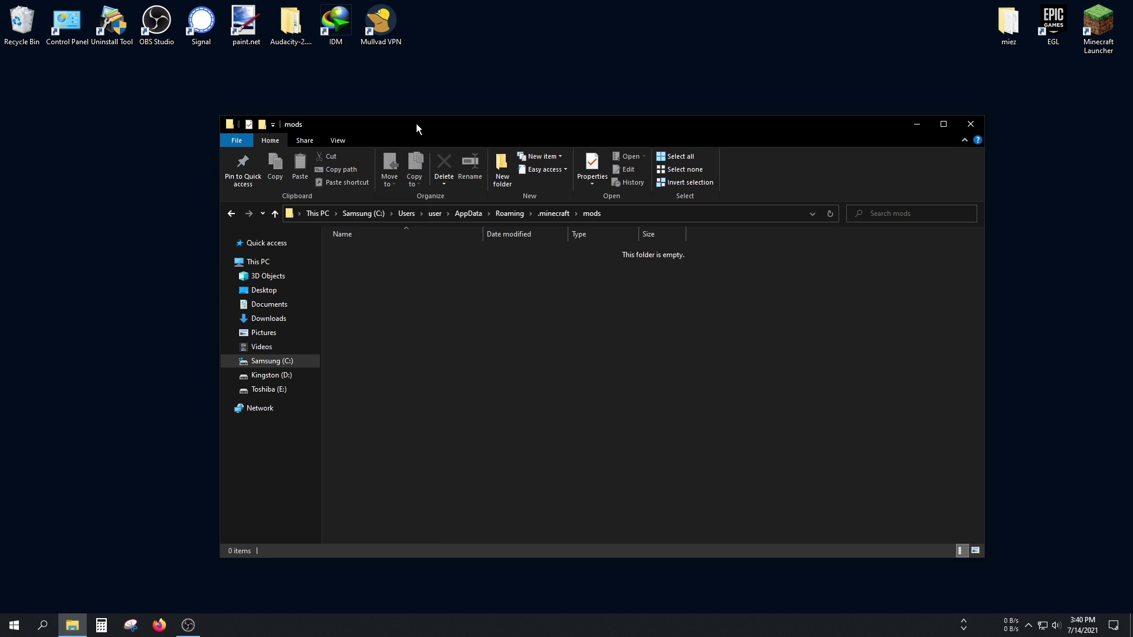
- Move the Fabric API and iris-mc1.17-1.1.0 JAR files from the Desktop into the mods folder
{"action": "left_click_drag", "start_coordinate": [417, 123], "coordinate": [556, 111]}
{"action": "left_click_drag", "start_coordinate": [334, 206], "coordinate": [584, 284]}
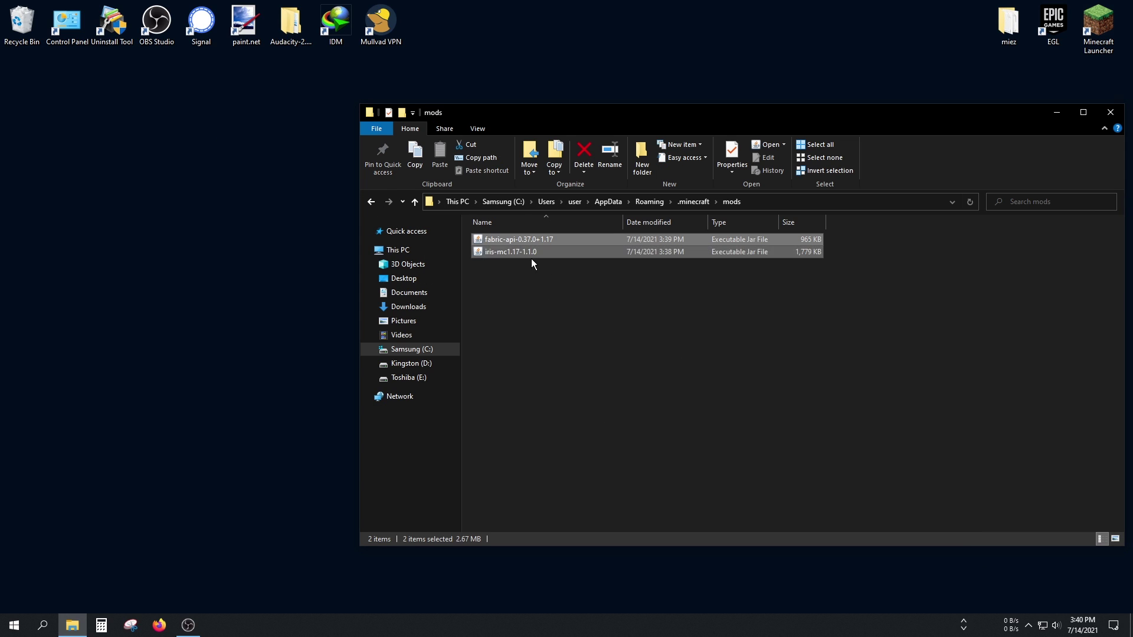
{"action": "left_click_drag", "start_coordinate": [612, 115], "coordinate": [498, 111]}
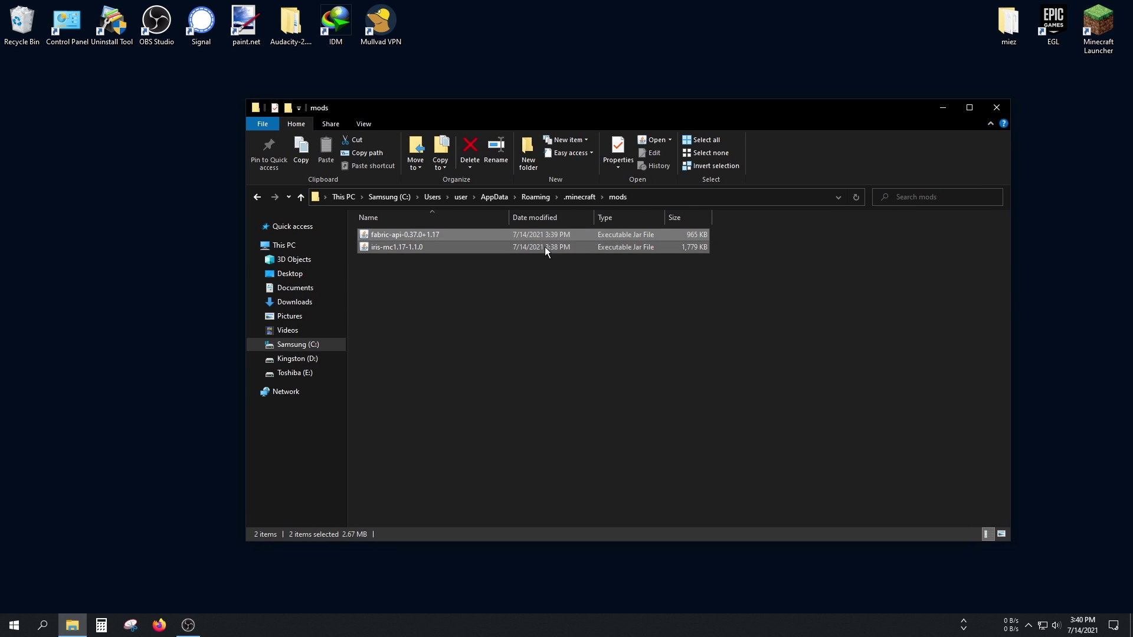
- Open the Minecraft Launcher, select the fabric-loader-1.17 installation, and launch the game
{"action": "double_click", "coordinate": [1087, 55]}
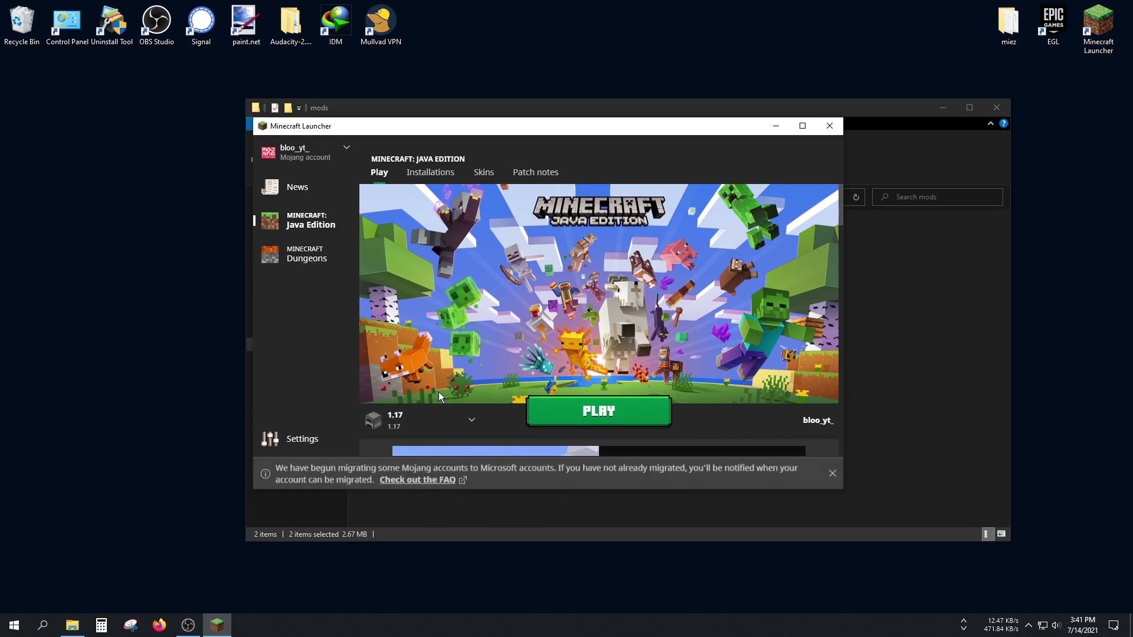
{"action": "left_click", "coordinate": [413, 422]}
{"action": "scroll", "coordinate": [458, 302], "scroll_direction": "down", "scroll_amount": 5}
{"action": "scroll", "coordinate": [457, 305], "scroll_direction": "down", "scroll_amount": 1}
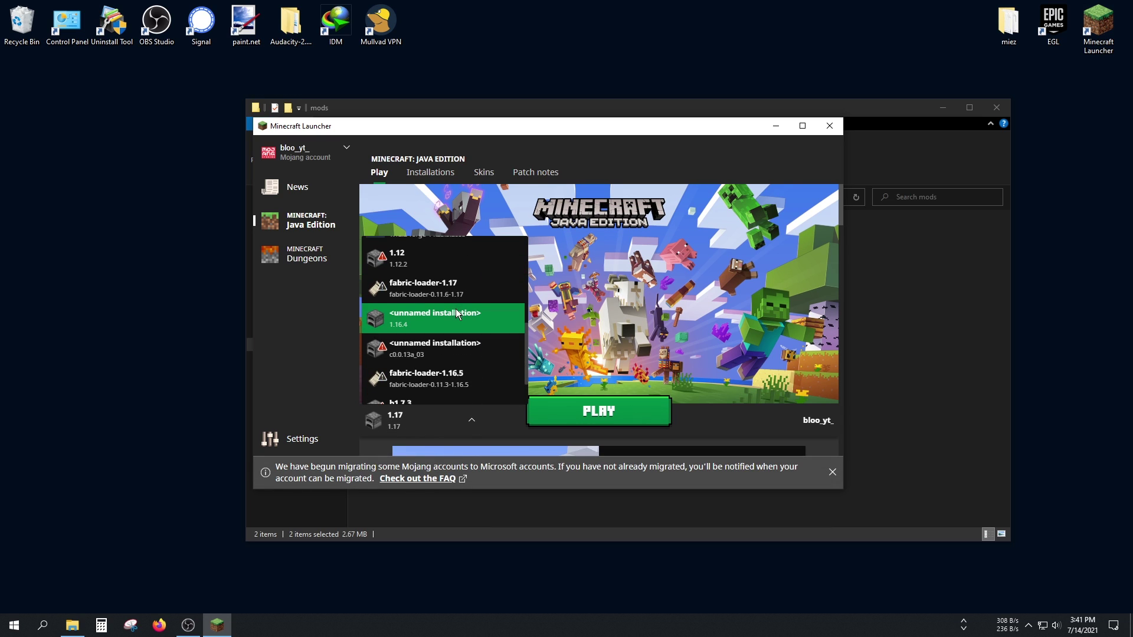
{"action": "left_click", "coordinate": [417, 290]}
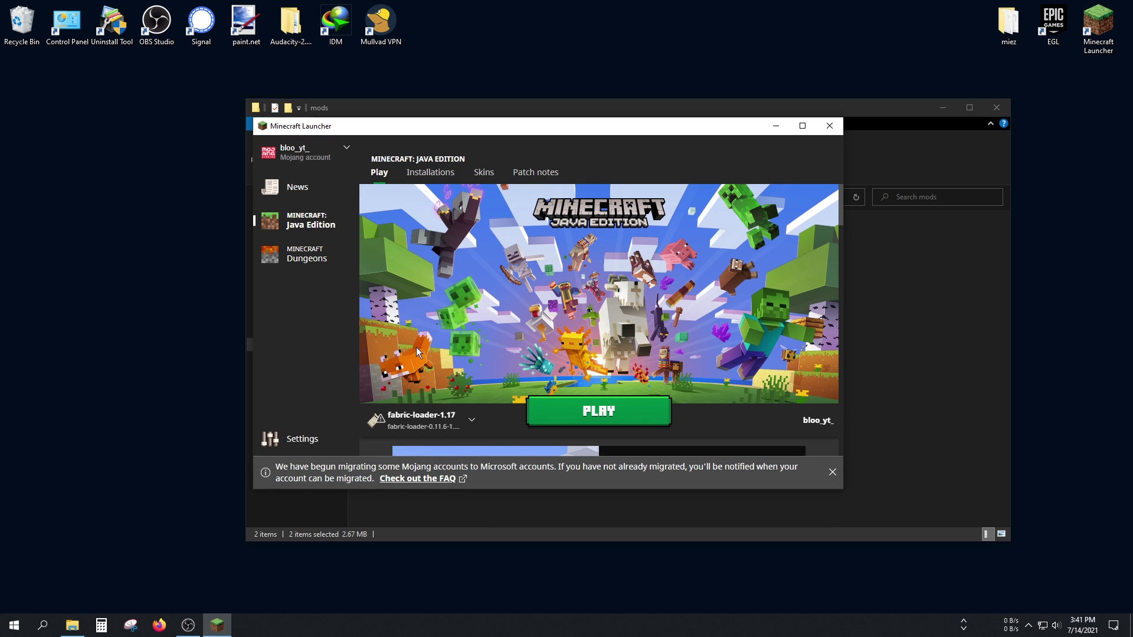
{"action": "left_click", "coordinate": [571, 422]}
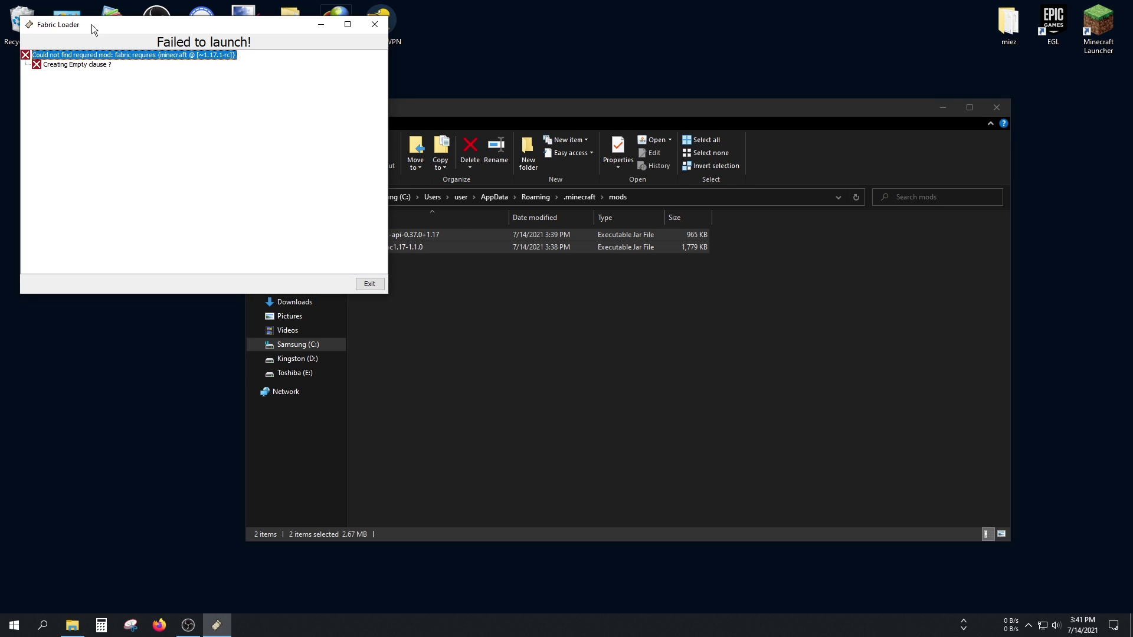
{"action": "left_click_drag", "start_coordinate": [98, 30], "coordinate": [251, 100]}
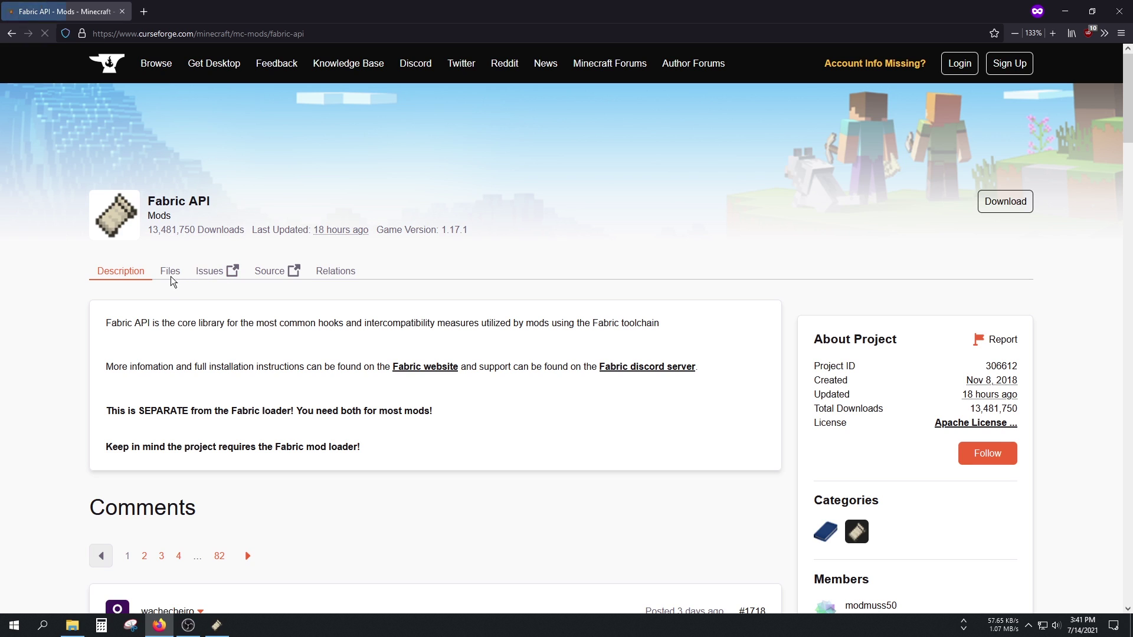
- Start downloading [1.17] Fabric API 0.36.0 from the recent files on the Fabric API CurseForge page
{"action": "left_click", "coordinate": [171, 272]}
{"action": "scroll", "coordinate": [391, 401], "scroll_direction": "down", "scroll_amount": 5}
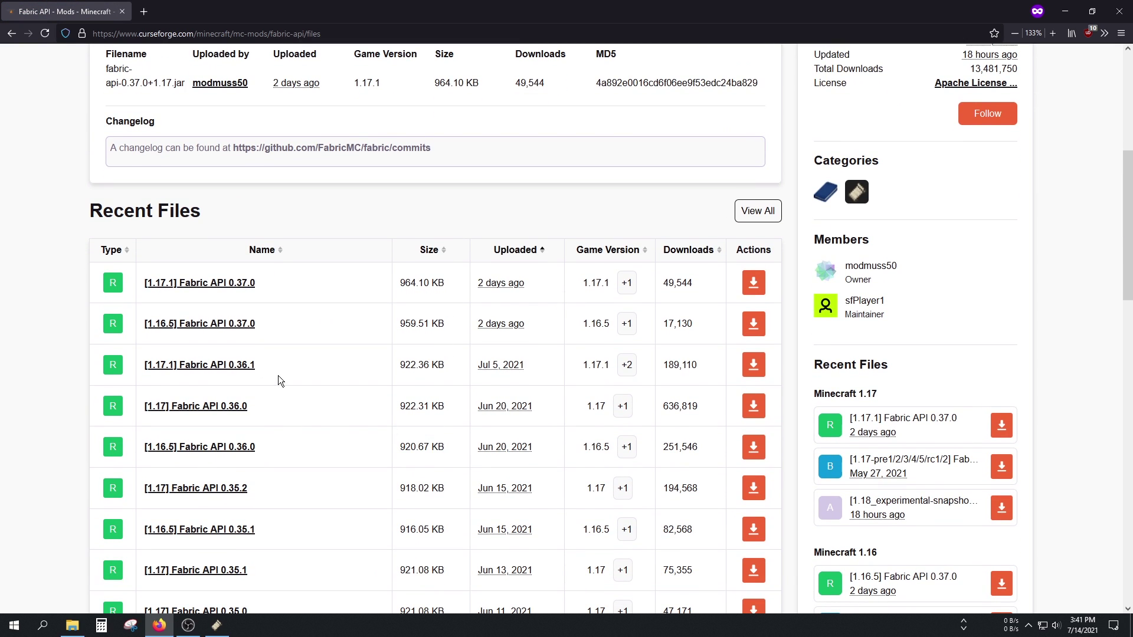
{"action": "left_click", "coordinate": [753, 282]}
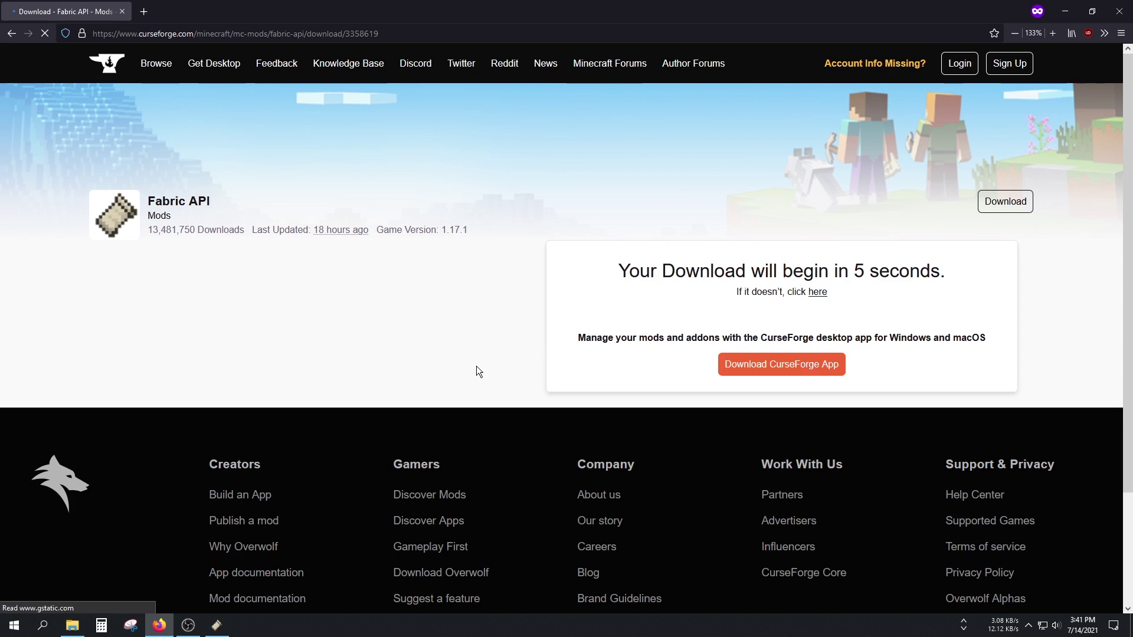
- Return to the mods folder in File Explorer and delete fabric-api-0.37.0+1.17
{"action": "left_click", "coordinate": [85, 622]}
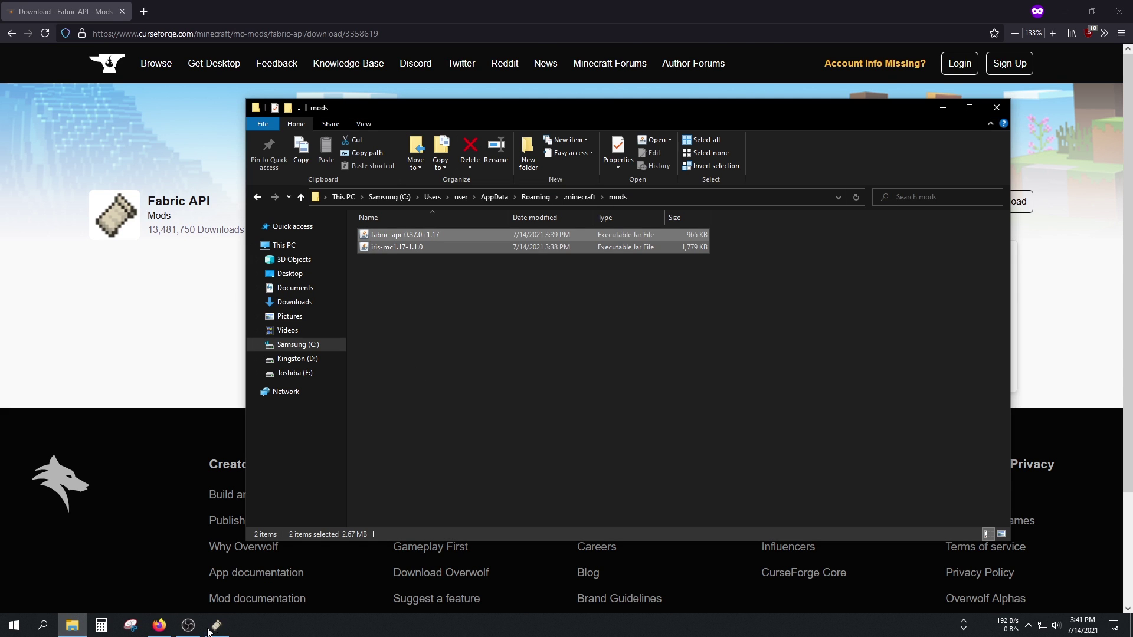
{"action": "left_click", "coordinate": [396, 239]}
{"action": "key", "text": "Delete"}
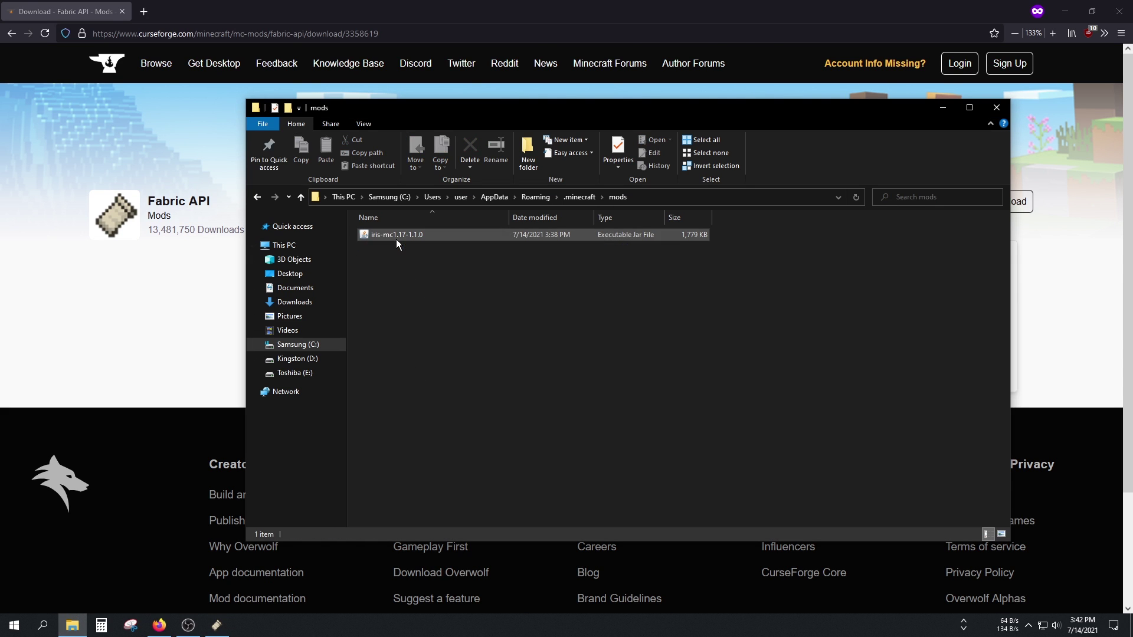
- Minimize the mods folder window and save the downloaded fabric-api-0.36.0+1.17 file to the Desktop
{"action": "left_click", "coordinate": [943, 106]}
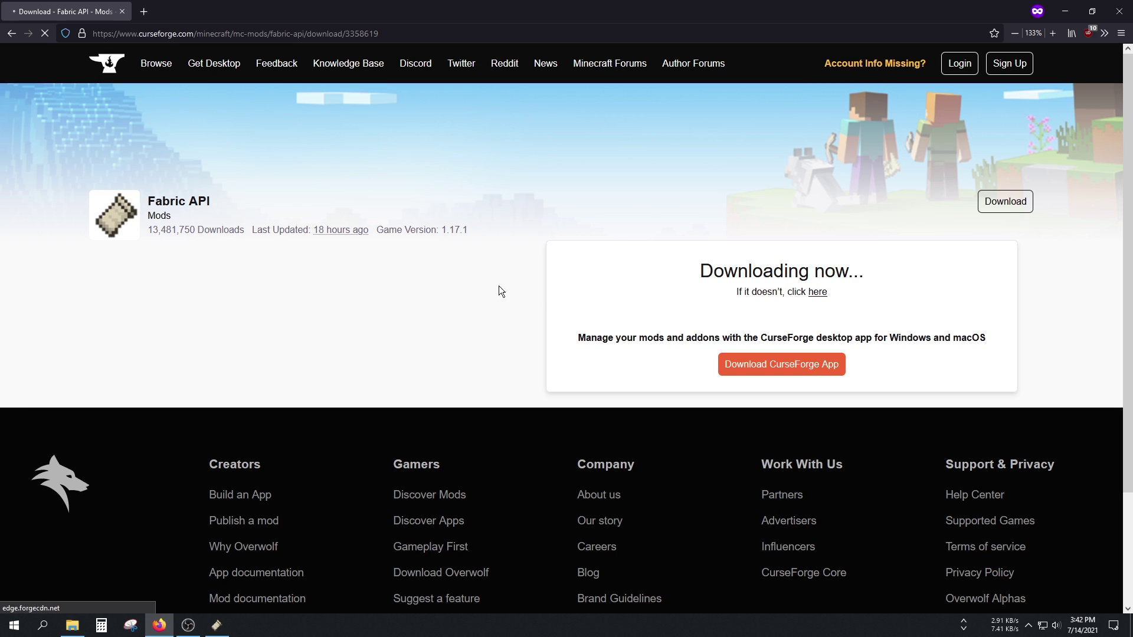
{"action": "left_click", "coordinate": [603, 311]}
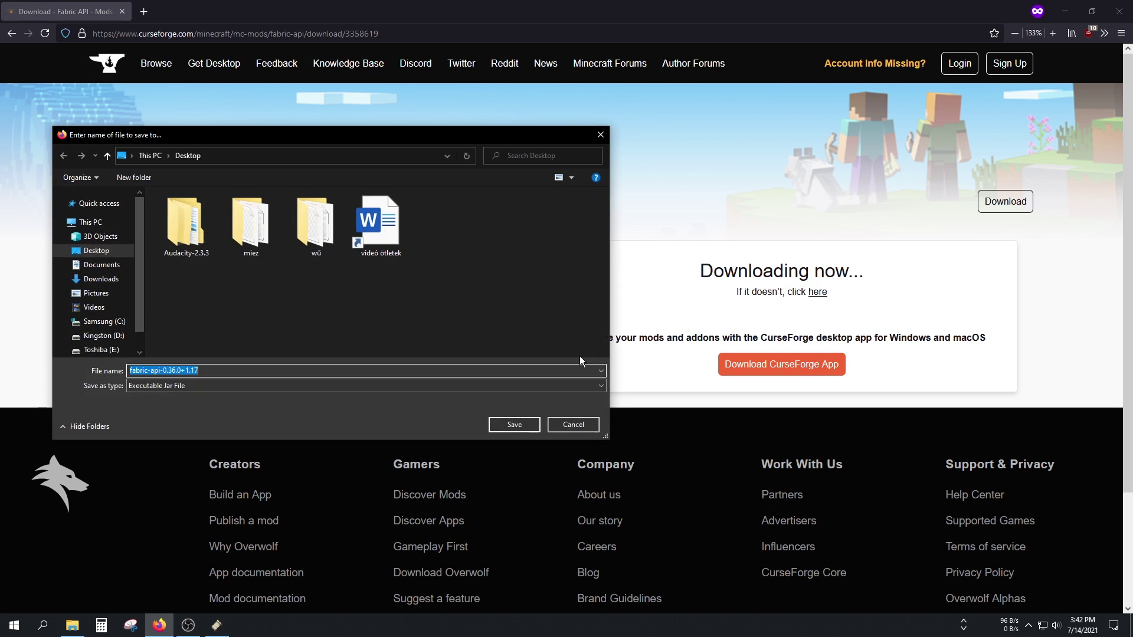
{"action": "left_click", "coordinate": [524, 423]}
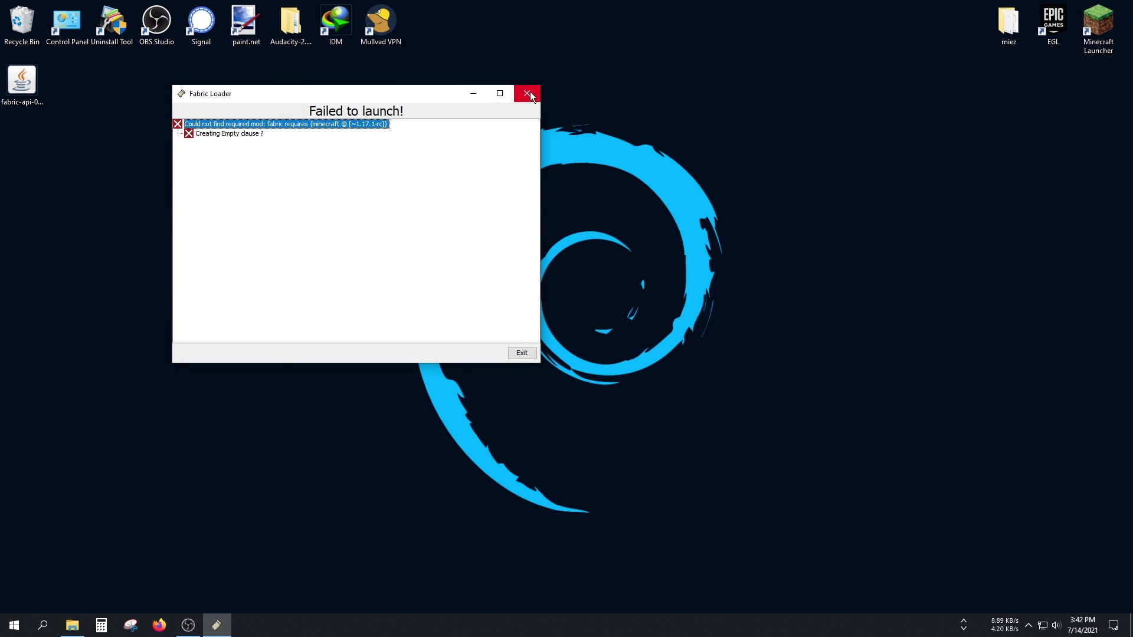
- Dismiss the Fabric Loader error and the launcher, then copy fabric-api-0.36.0+1.17 from the Desktop into the mods folder
{"action": "left_click", "coordinate": [527, 93]}
{"action": "right_click", "coordinate": [22, 79]}
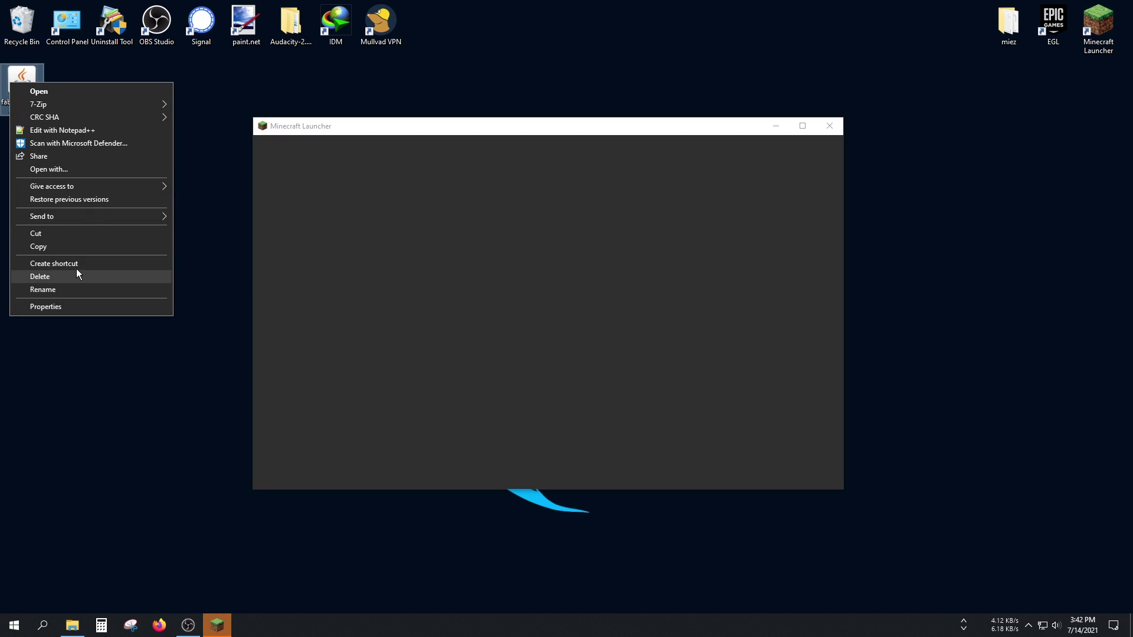
{"action": "left_click", "coordinate": [829, 126]}
{"action": "right_click", "coordinate": [35, 98]}
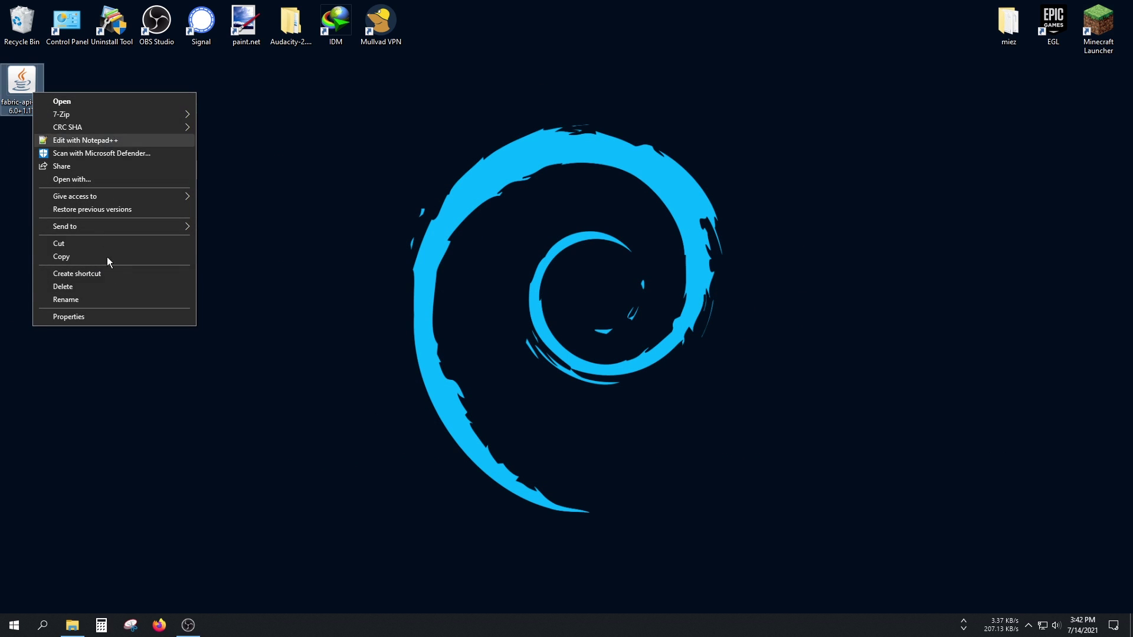
{"action": "left_click", "coordinate": [88, 256]}
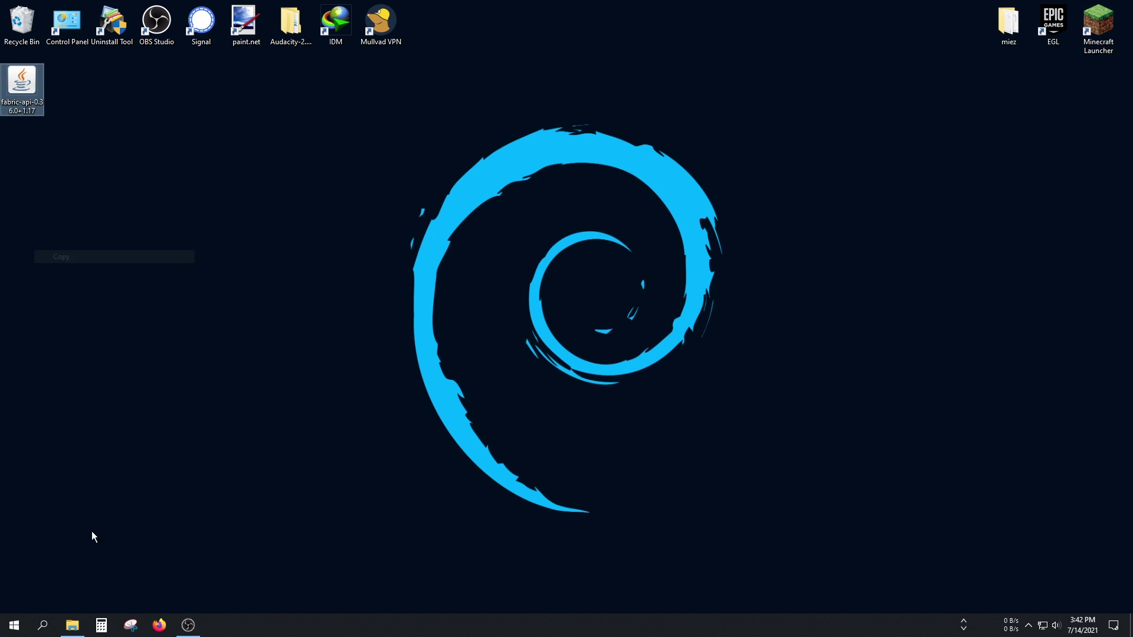
{"action": "left_click", "coordinate": [72, 625]}
{"action": "right_click", "coordinate": [475, 403]}
{"action": "left_click", "coordinate": [512, 480]}
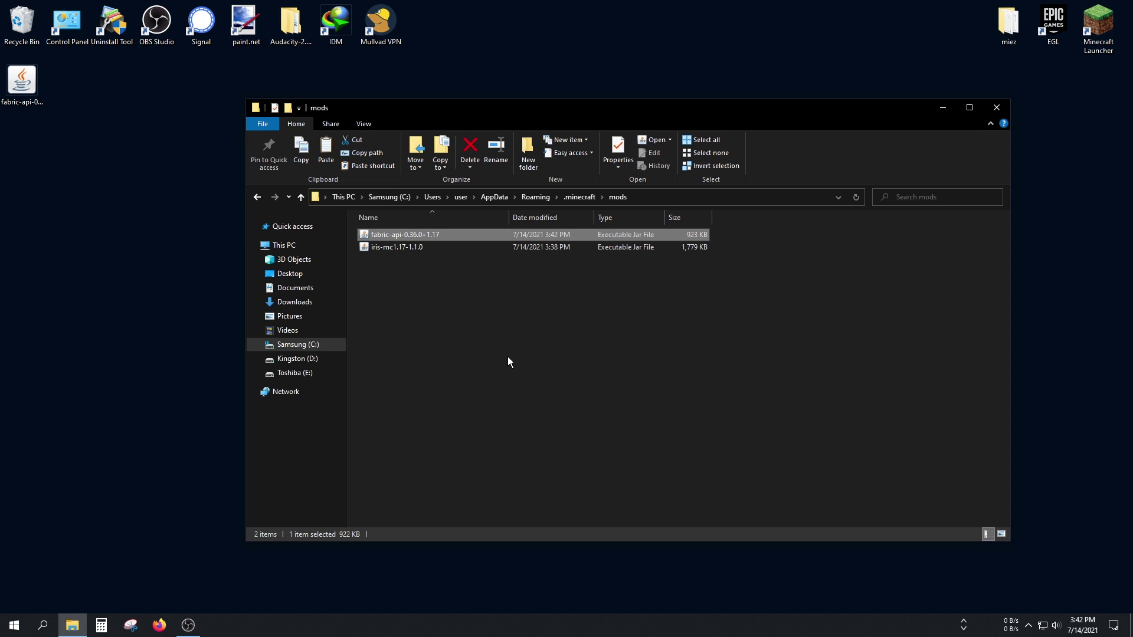
- Open the Minecraft Launcher and launch the game with the fabric-loader-1.17 installation
{"action": "double_click", "coordinate": [1098, 27]}
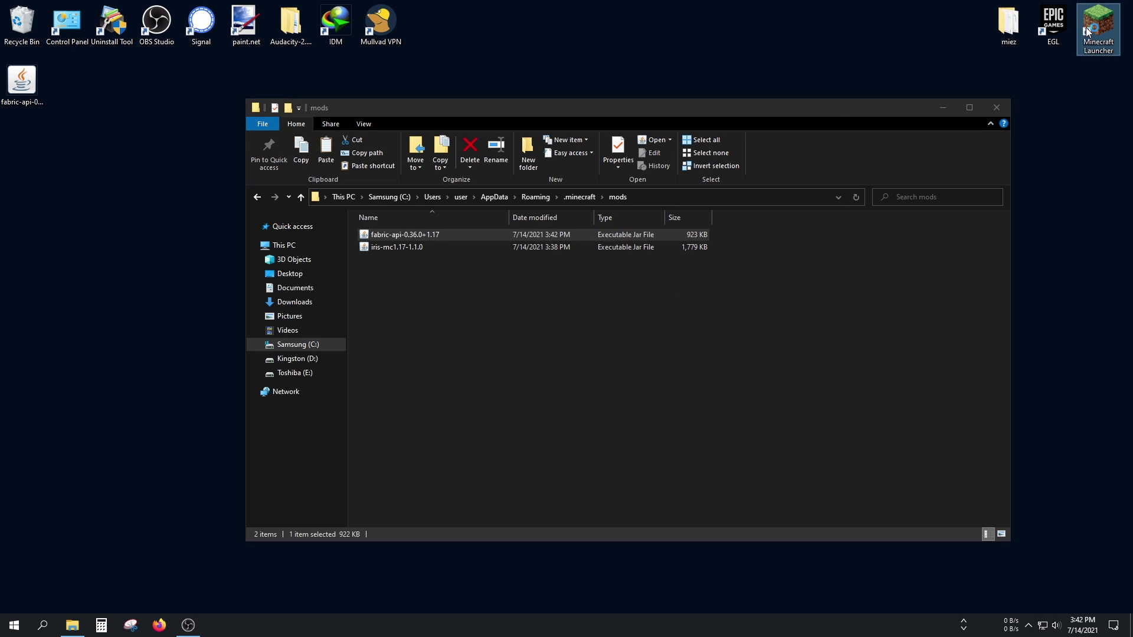
{"action": "left_click", "coordinate": [538, 362]}
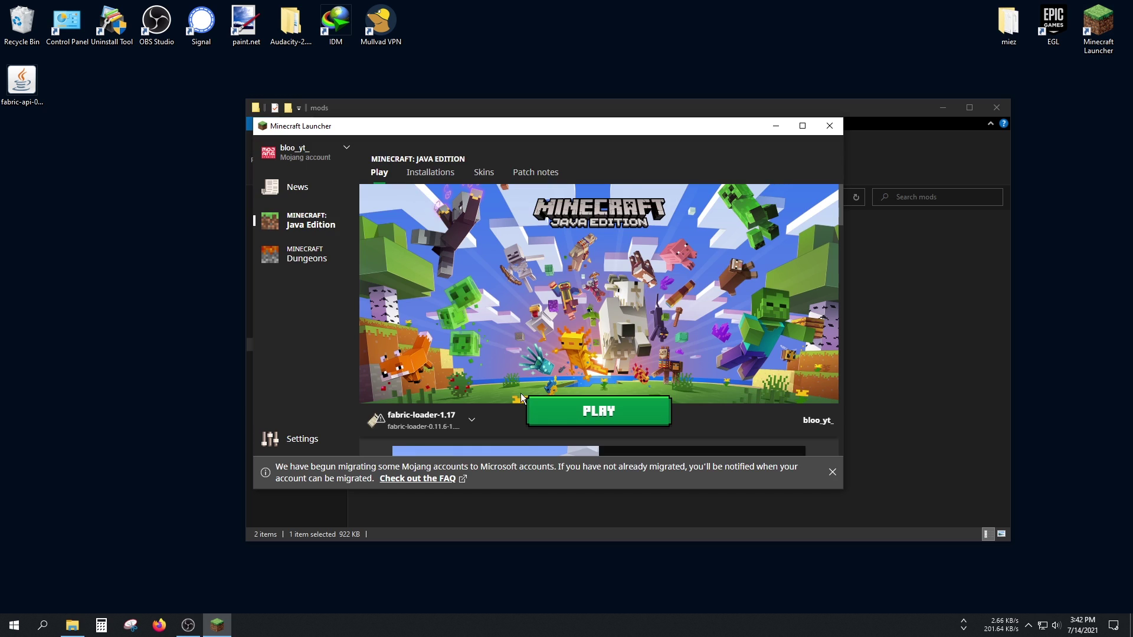
{"action": "left_click", "coordinate": [579, 417]}
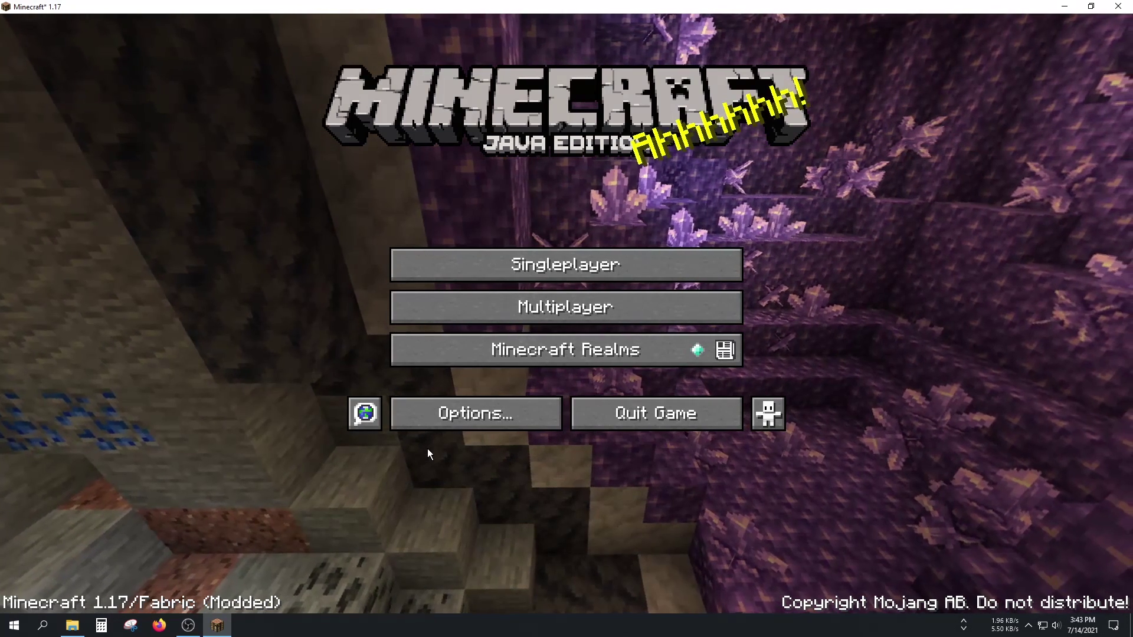
- Apply the Sildurs Vibrant Shaders v1.283 Extreme-VL.zip shader pack in the video settings and return to the title screen
{"action": "left_click", "coordinate": [481, 416]}
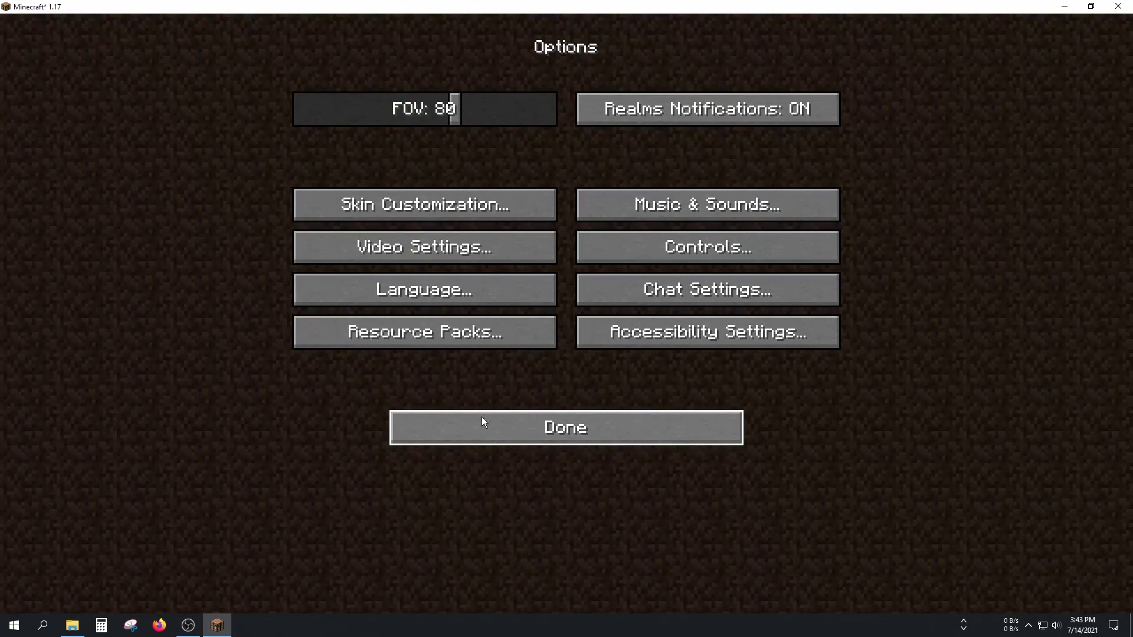
{"action": "left_click", "coordinate": [434, 248]}
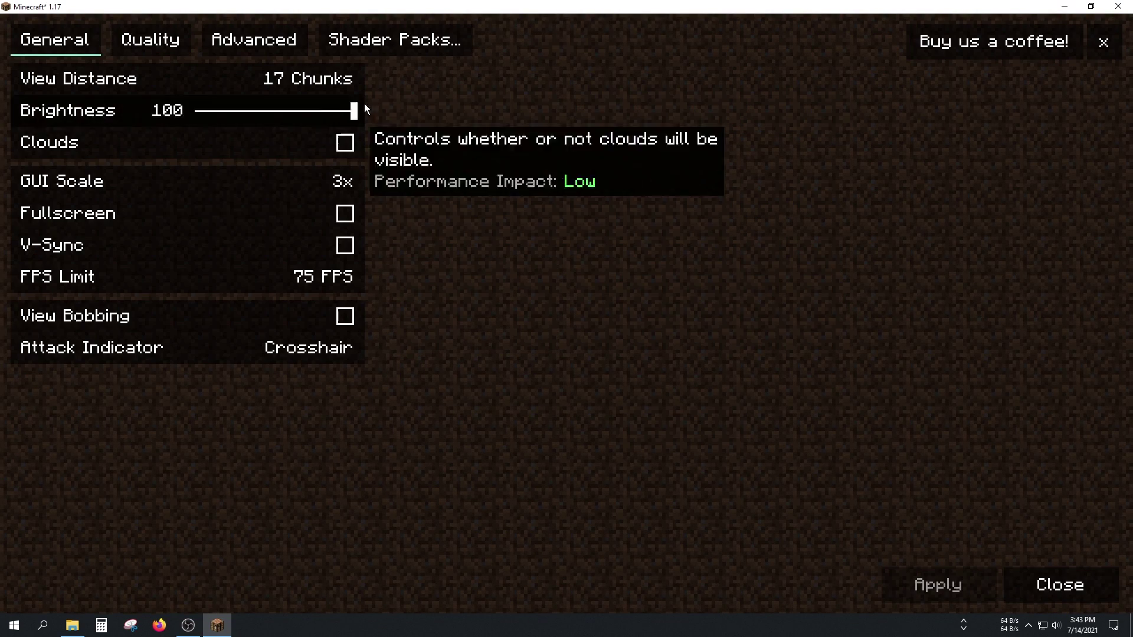
{"action": "left_click", "coordinate": [394, 40]}
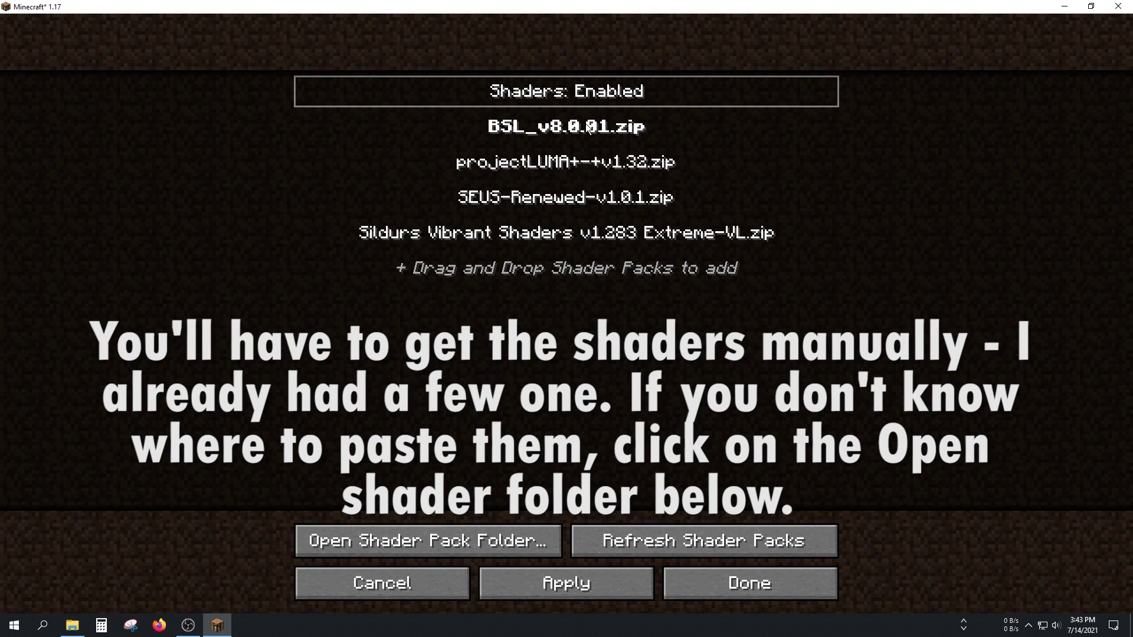
{"action": "left_click", "coordinate": [346, 238]}
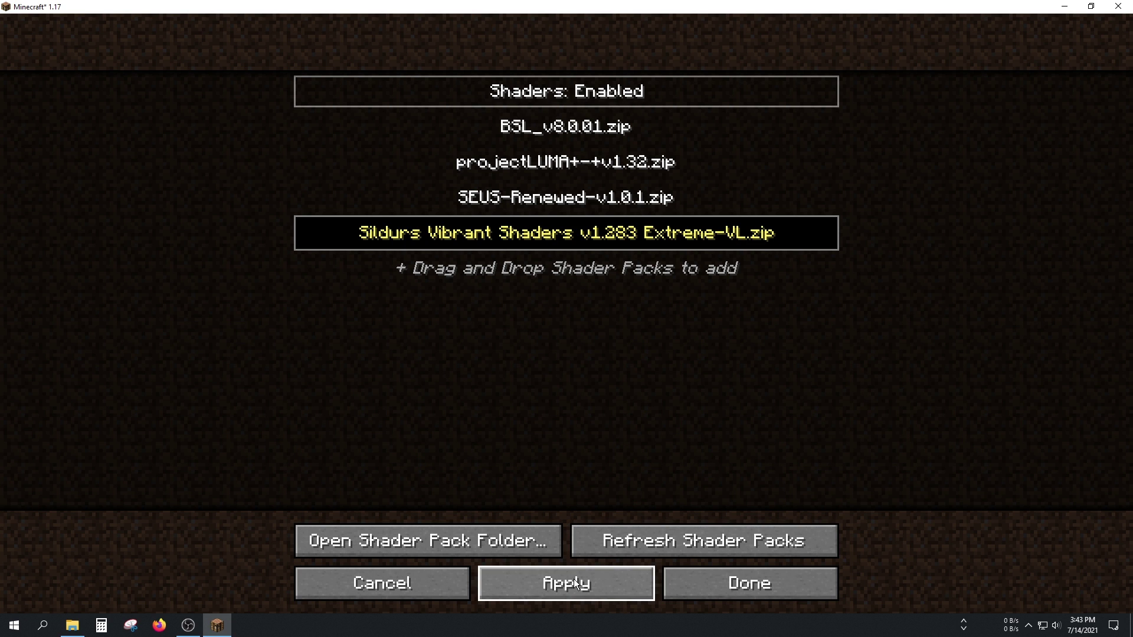
{"action": "left_click", "coordinate": [760, 590]}
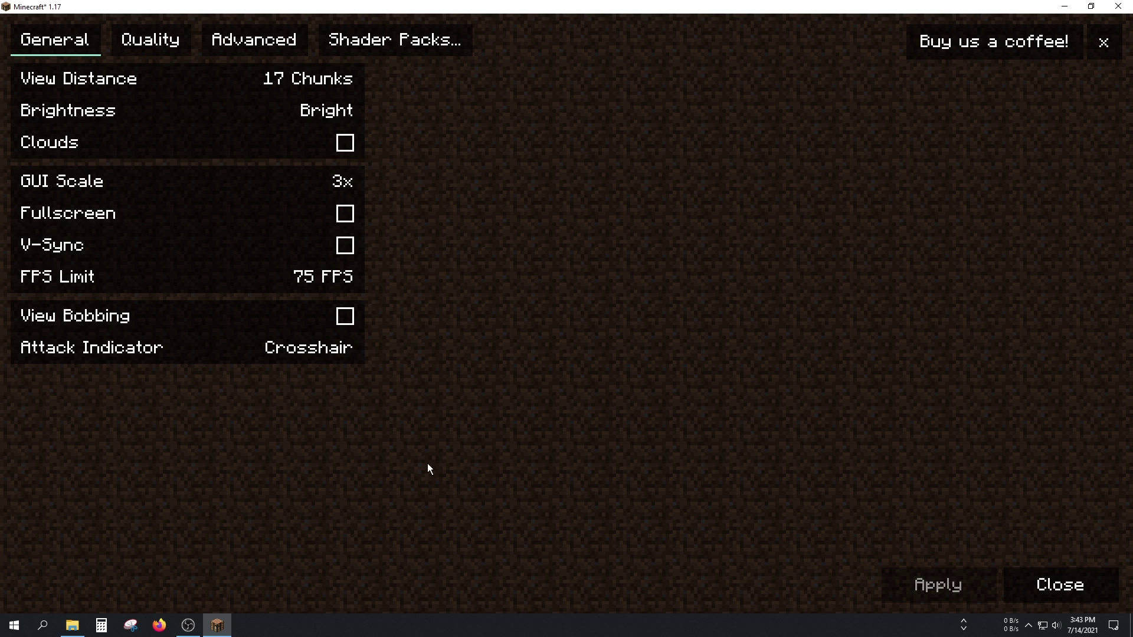
{"action": "left_click", "coordinate": [1043, 579]}
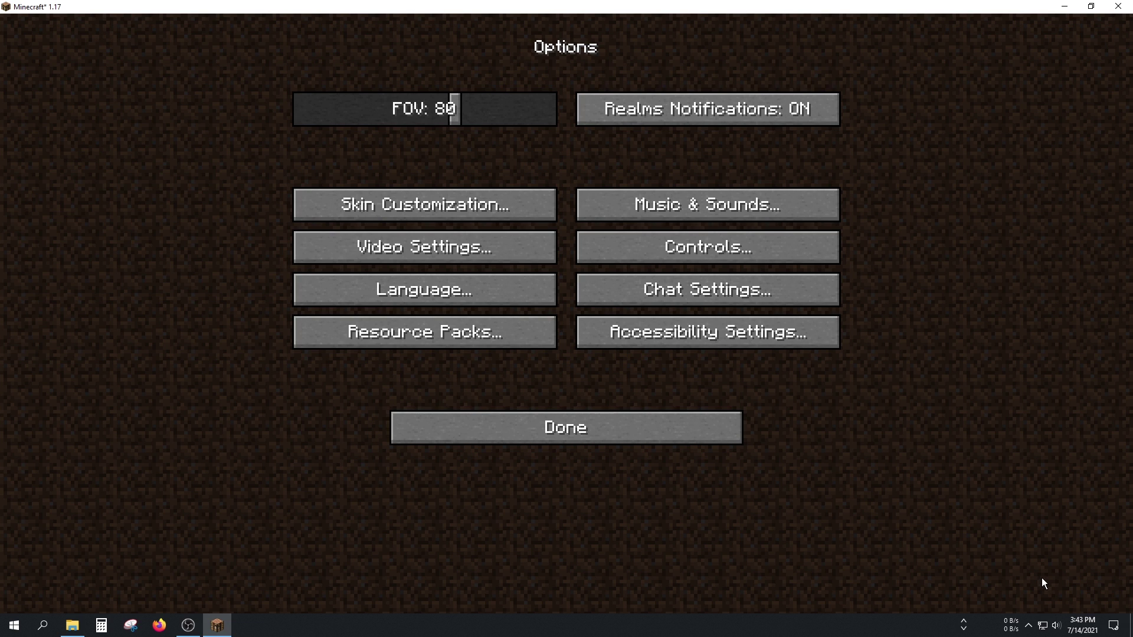
{"action": "left_click", "coordinate": [559, 433]}
- Load the singleplayer world "slime farm july1" and fly up above the trees to view the shaders
{"action": "left_click", "coordinate": [518, 250]}
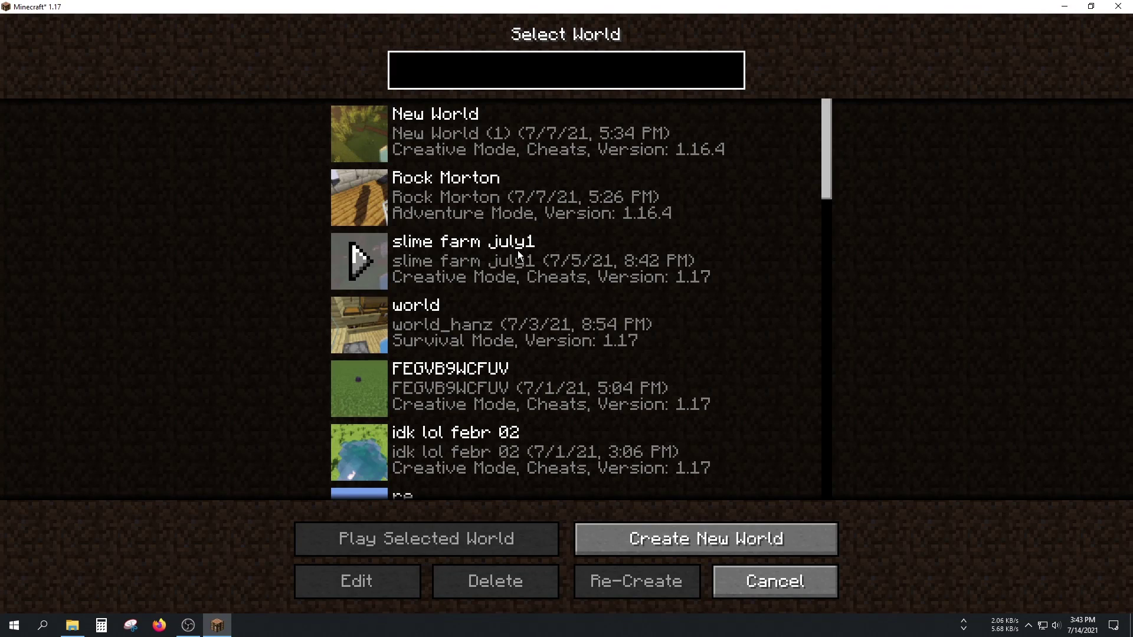
{"action": "left_click", "coordinate": [619, 260]}
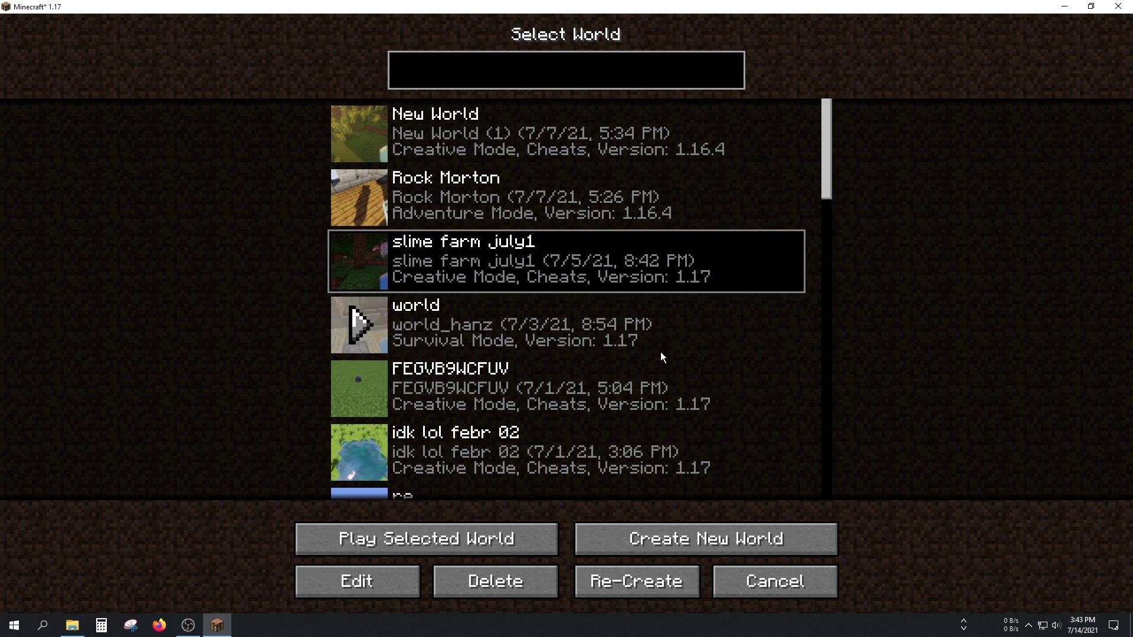
{"action": "left_click", "coordinate": [753, 534]}
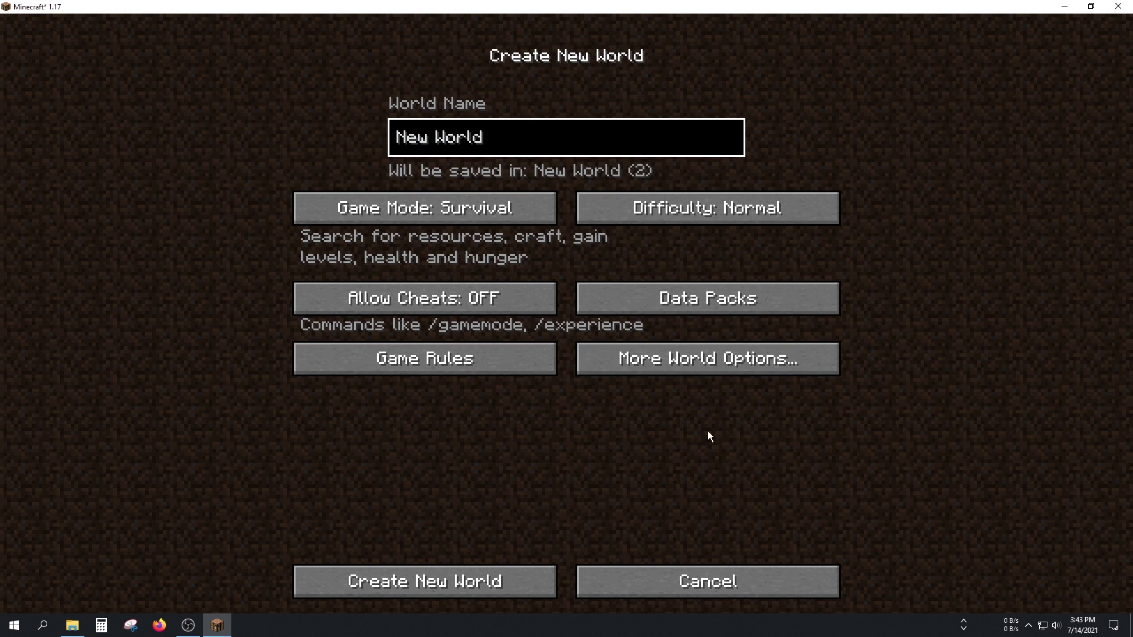
{"action": "left_click", "coordinate": [682, 584]}
{"action": "left_click", "coordinate": [378, 263]}
{"action": "left_click", "coordinate": [378, 263]}
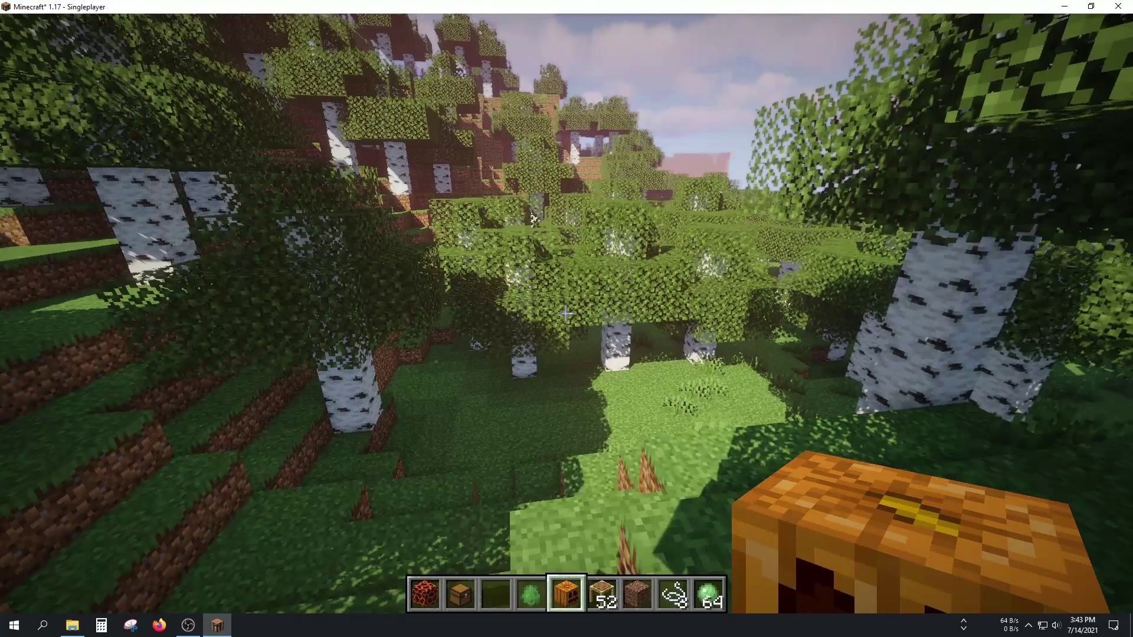
{"action": "key", "text": "space"}
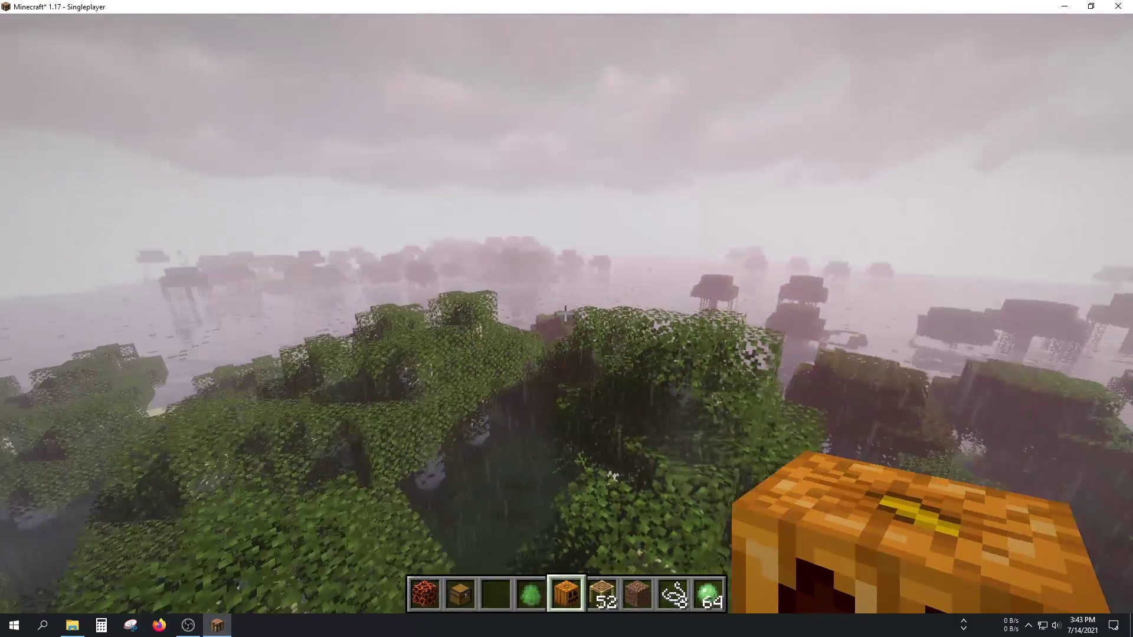
- Set the view distance to 10 chunks in the video settings, apply it and return to the world
{"action": "key", "text": "Escape"}
{"action": "left_click", "coordinate": [476, 321]}
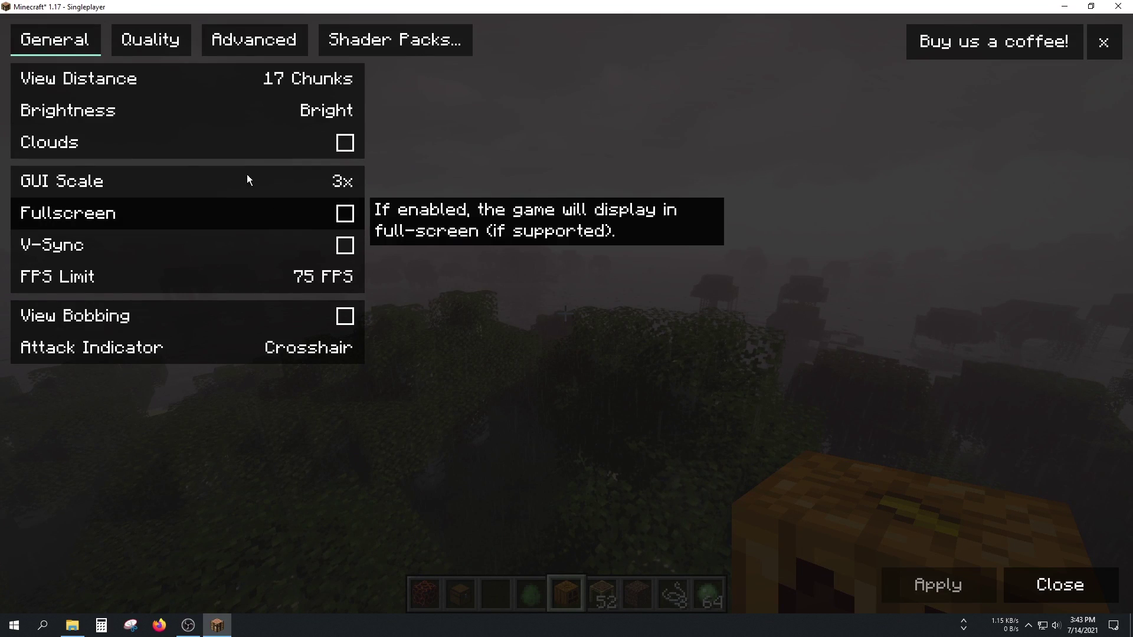
{"action": "left_click_drag", "start_coordinate": [260, 80], "coordinate": [248, 81]}
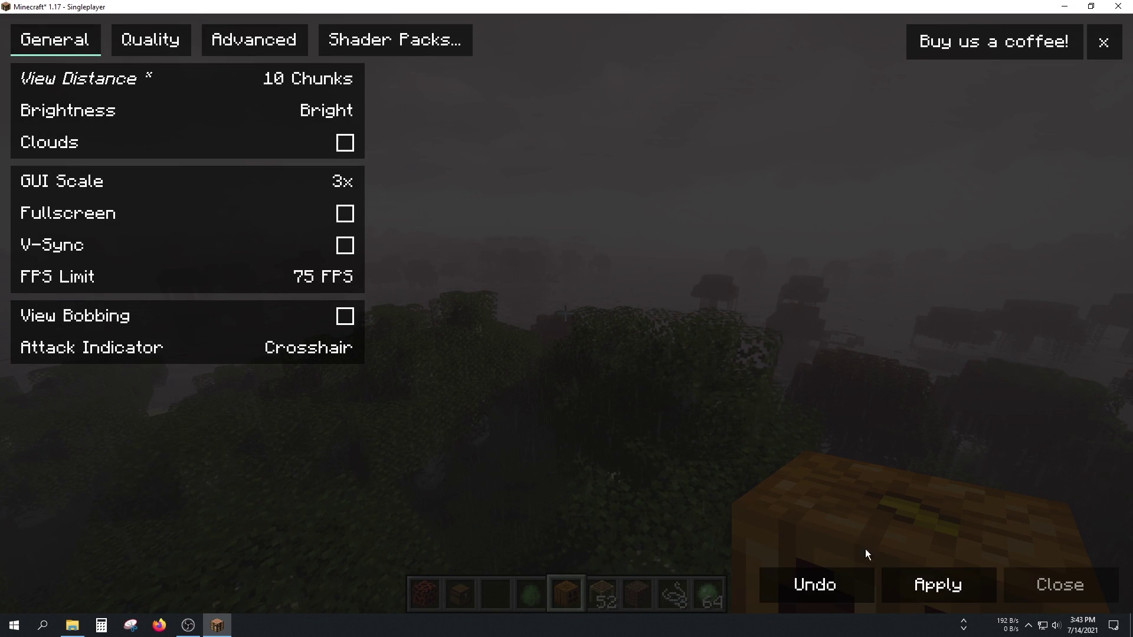
{"action": "left_click", "coordinate": [923, 585]}
{"action": "key", "text": "Escape"}
{"action": "key", "text": "Escape"}
{"action": "key", "text": "Escape"}
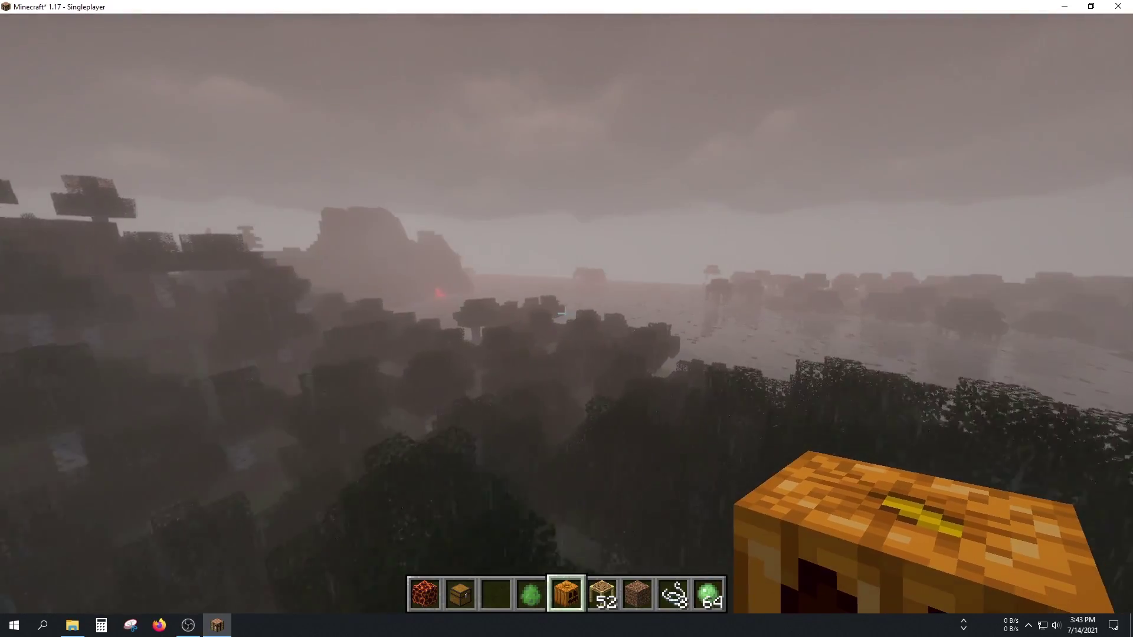
- Check the frame rate and active shader pack in the debug overlay, hide it, and view the character in front-facing third person
{"action": "key", "text": "F3"}
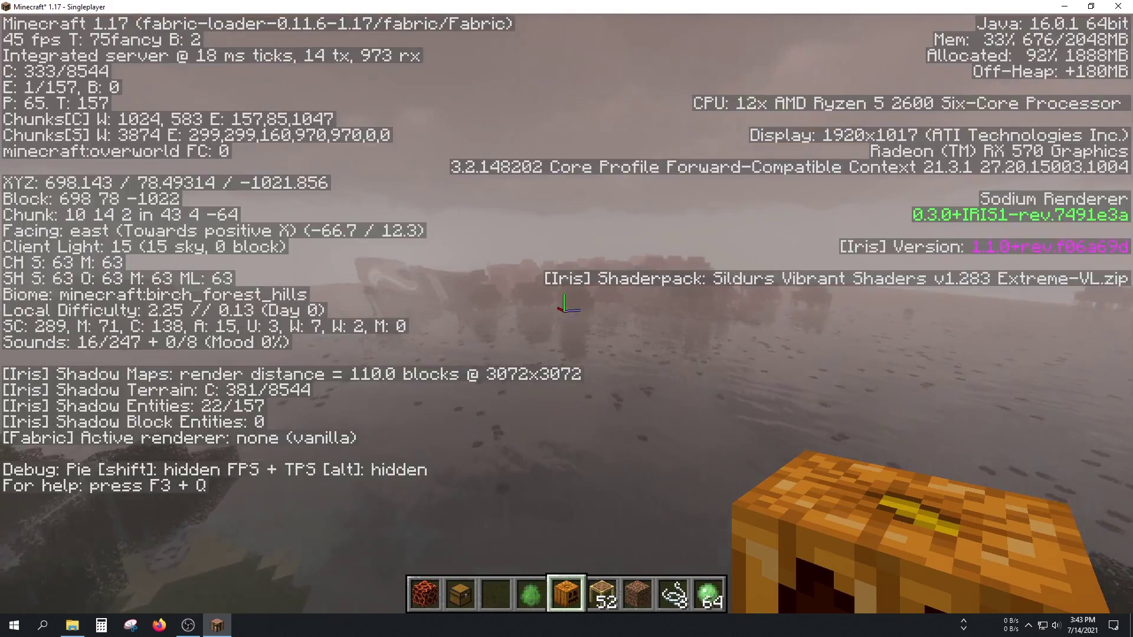
{"action": "key", "text": "t"}
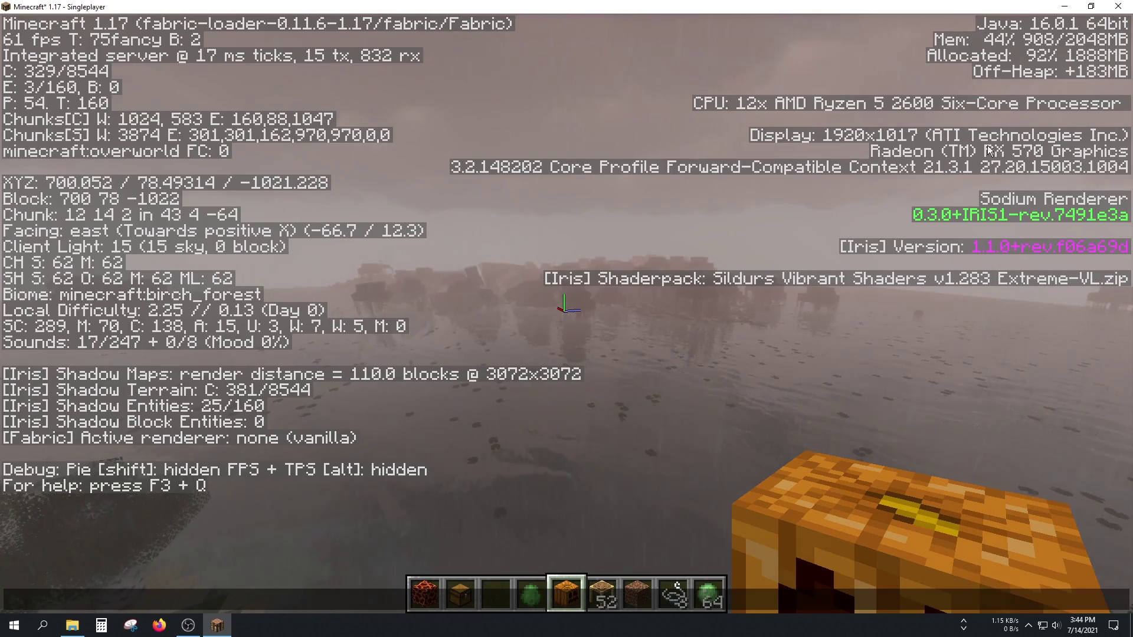
{"action": "key", "text": "Escape"}
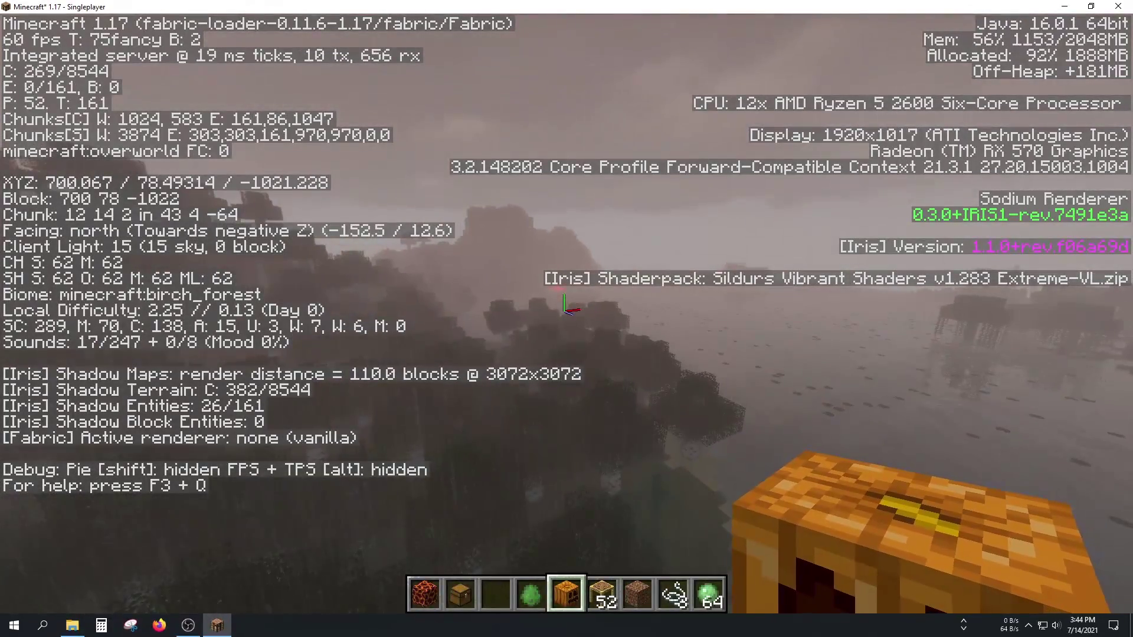
{"action": "key", "text": "F3"}
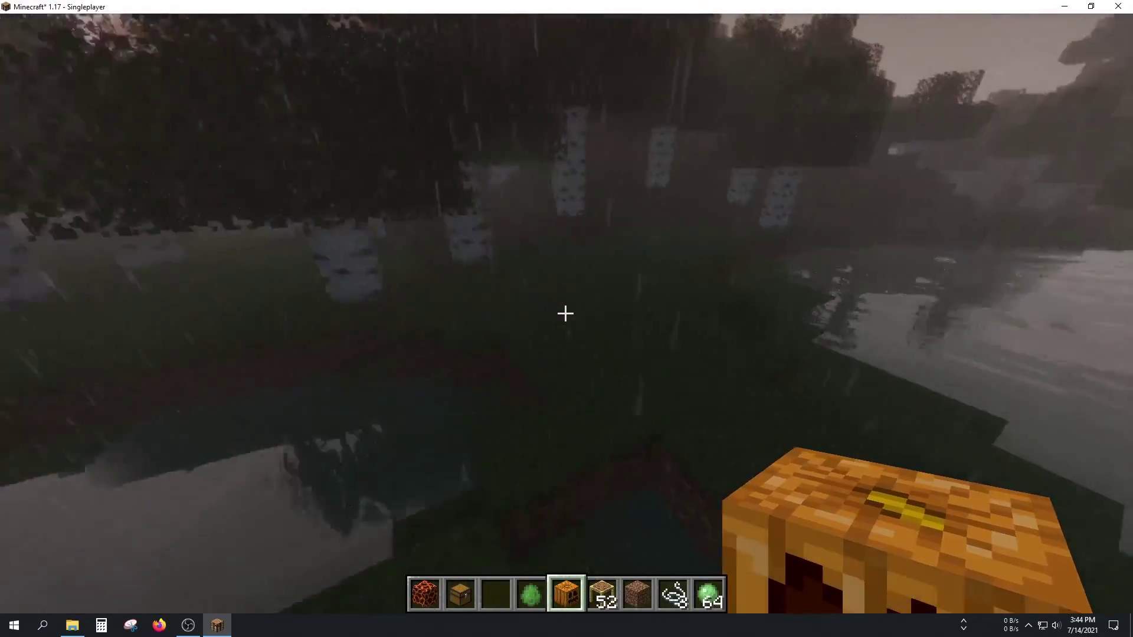
{"action": "key", "text": "F5"}
{"action": "key", "text": "F5"}
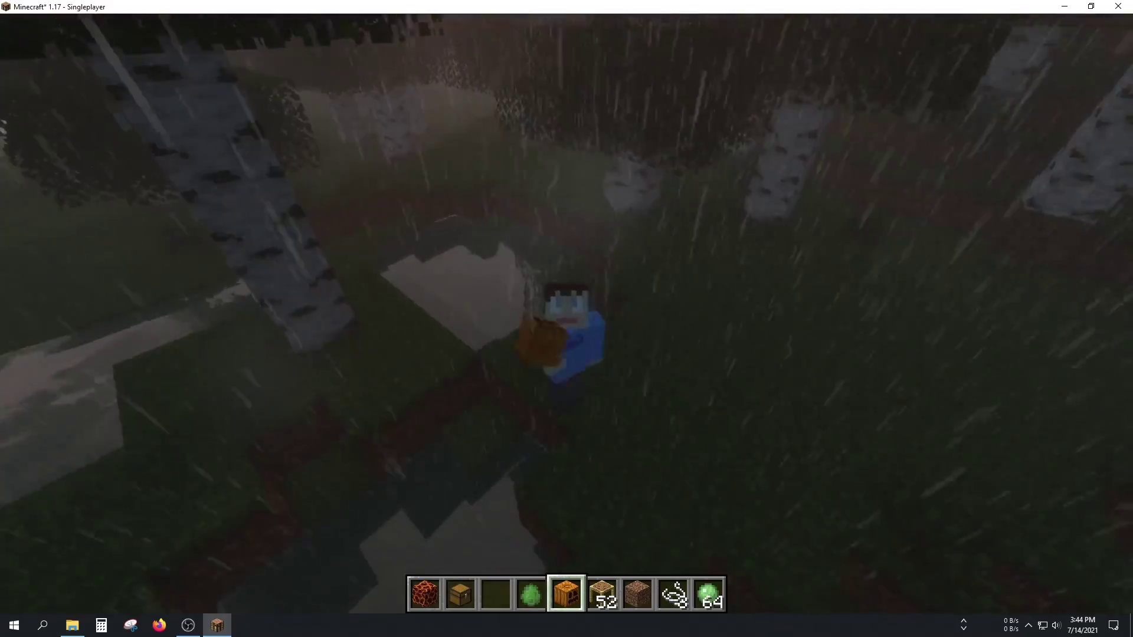